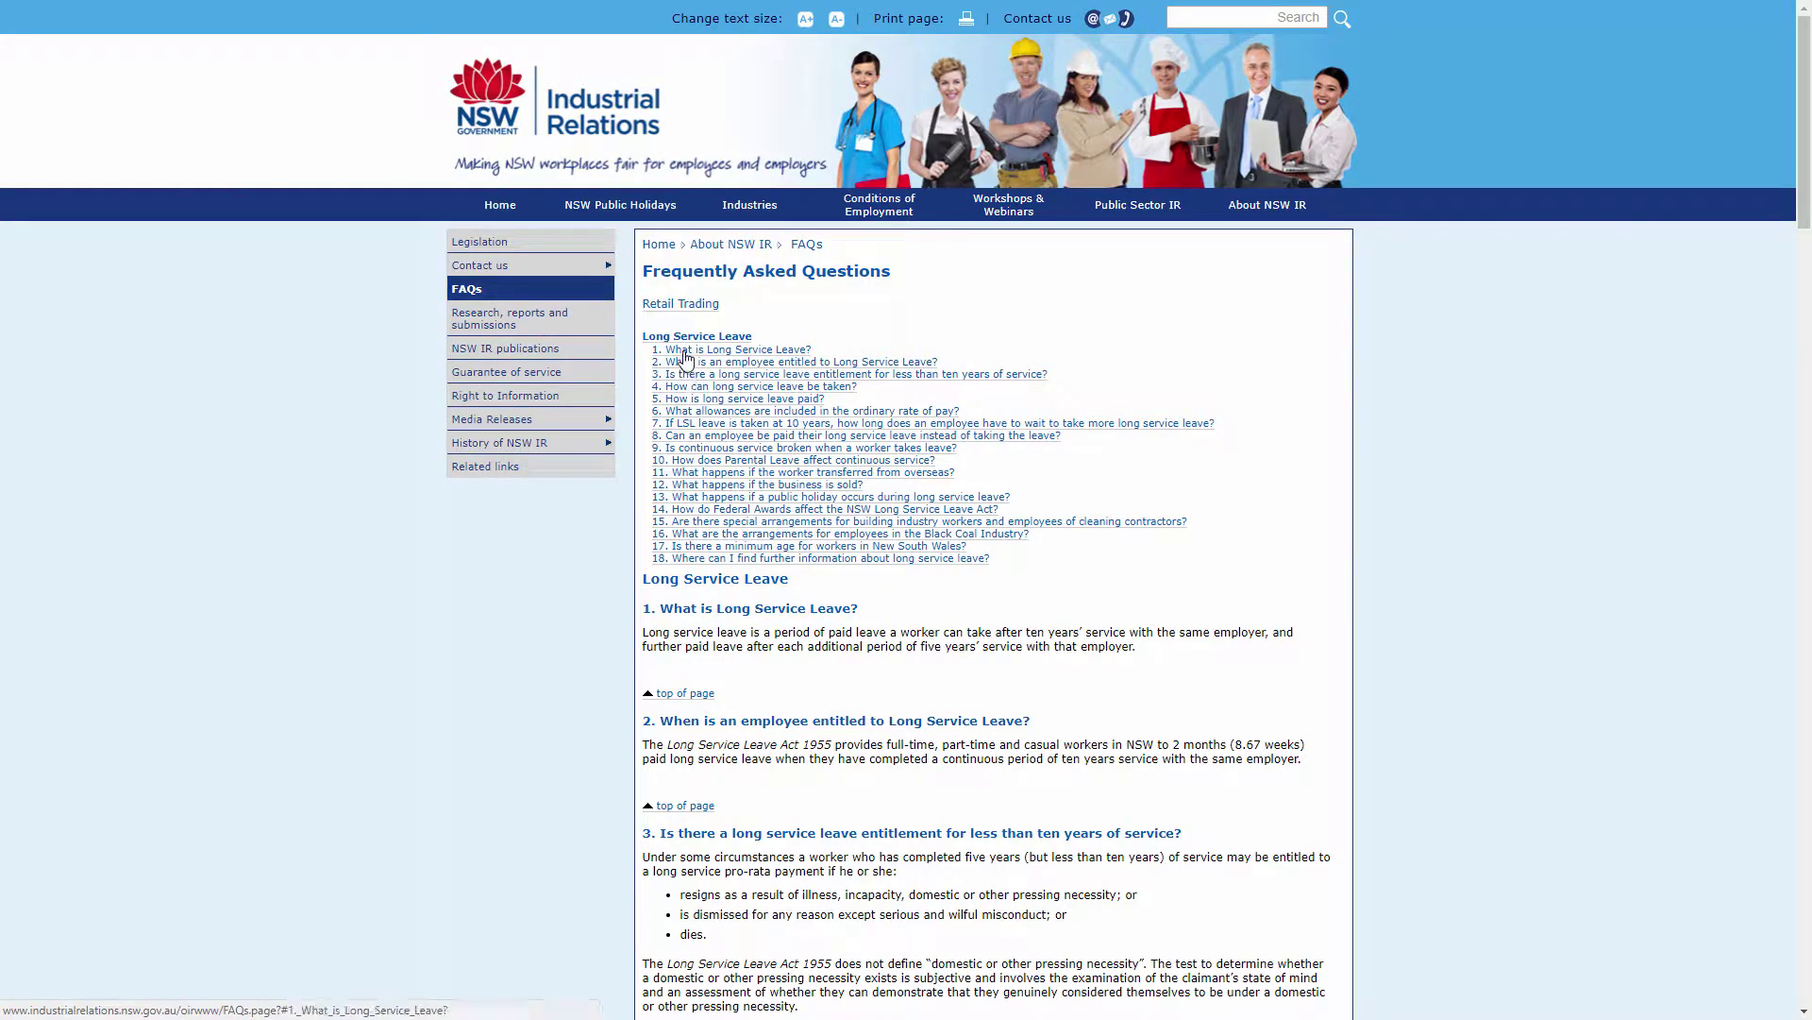
# Scroll through FAQ answers 1–3 on long service leave entitlement on the NSW Industrial Relations site.
pyautogui.scroll(-5, 683, 404)
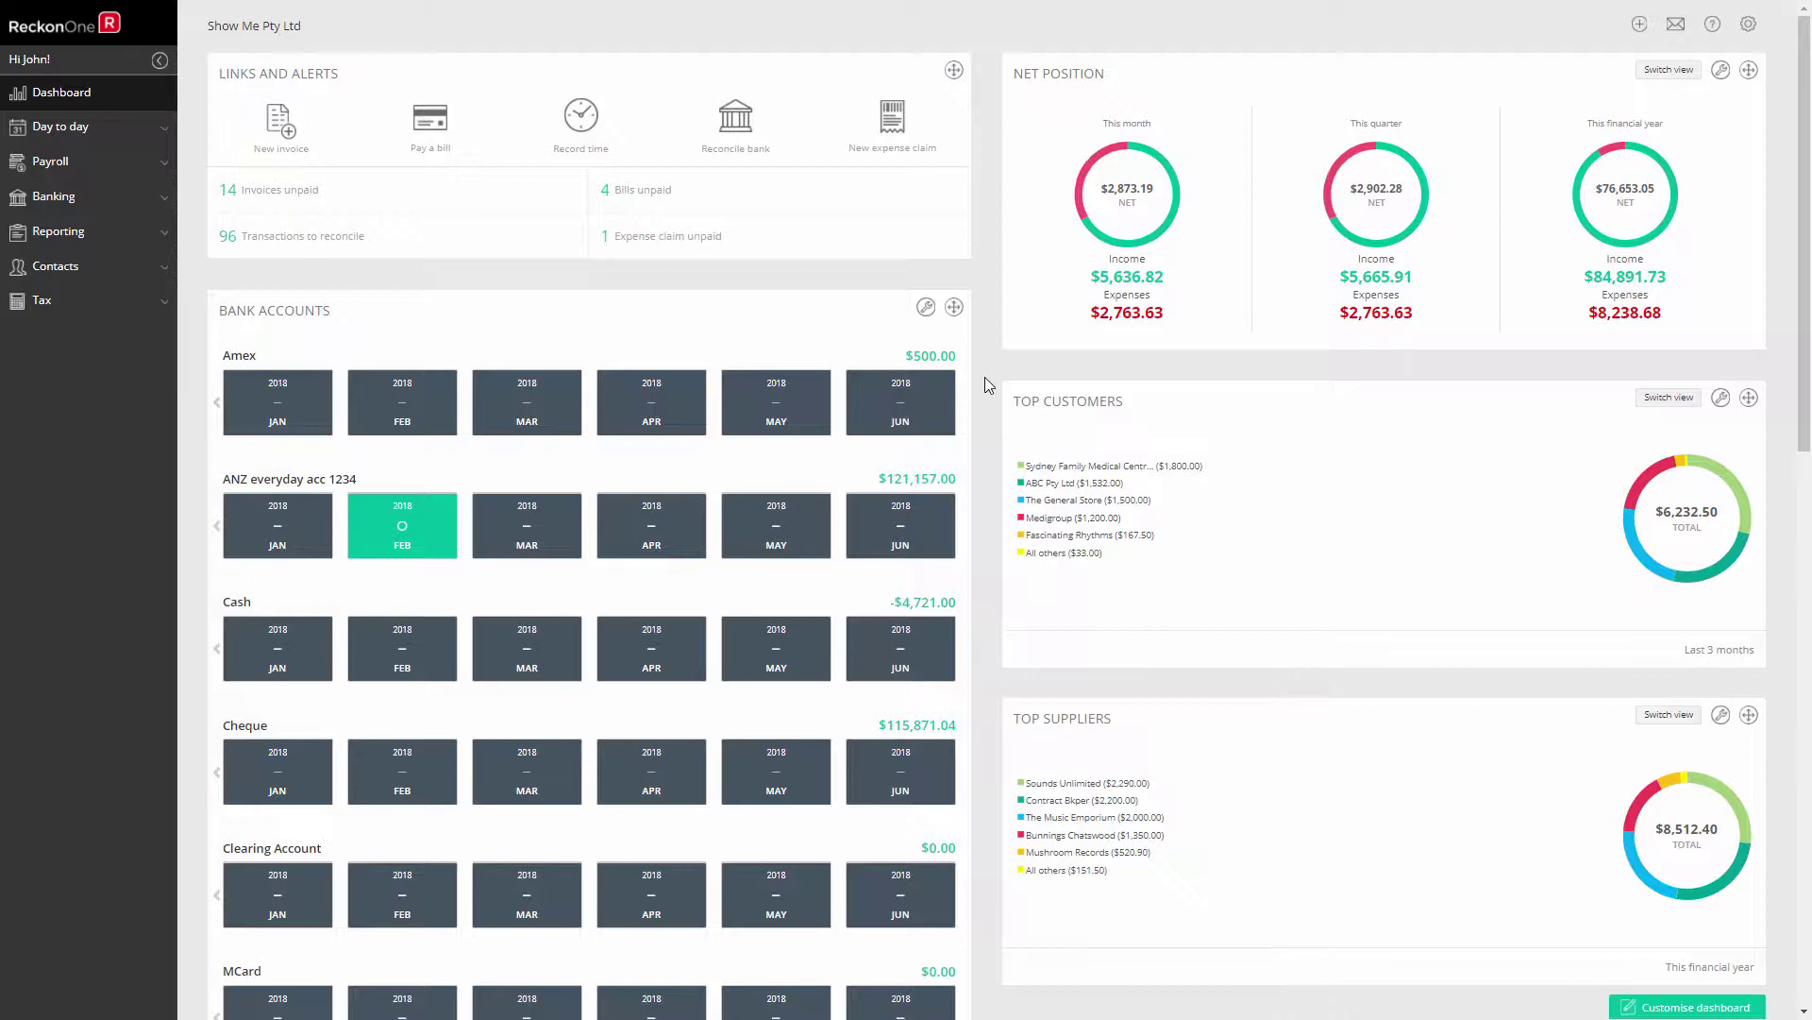
# Go to Settings > Payroll YTD set up and filter to the Leave balances records.
pyautogui.click(1748, 24)
pyautogui.click(1677, 96)
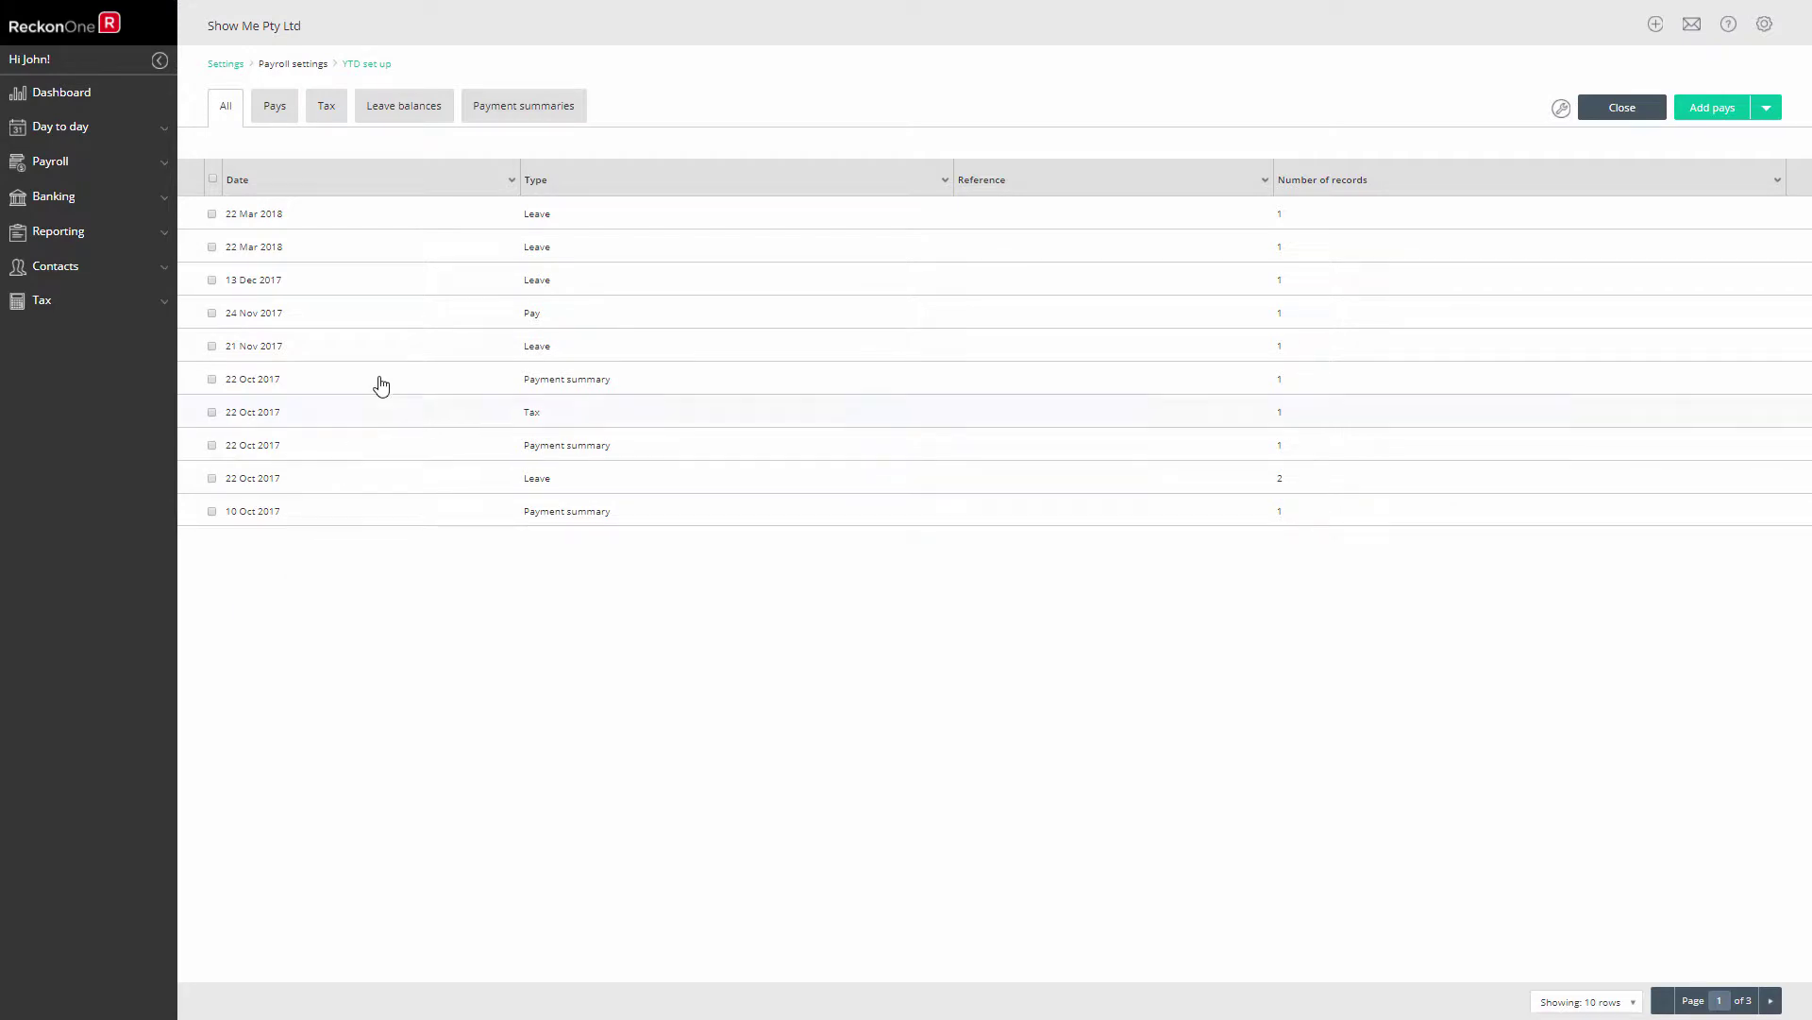
pyautogui.click(401, 111)
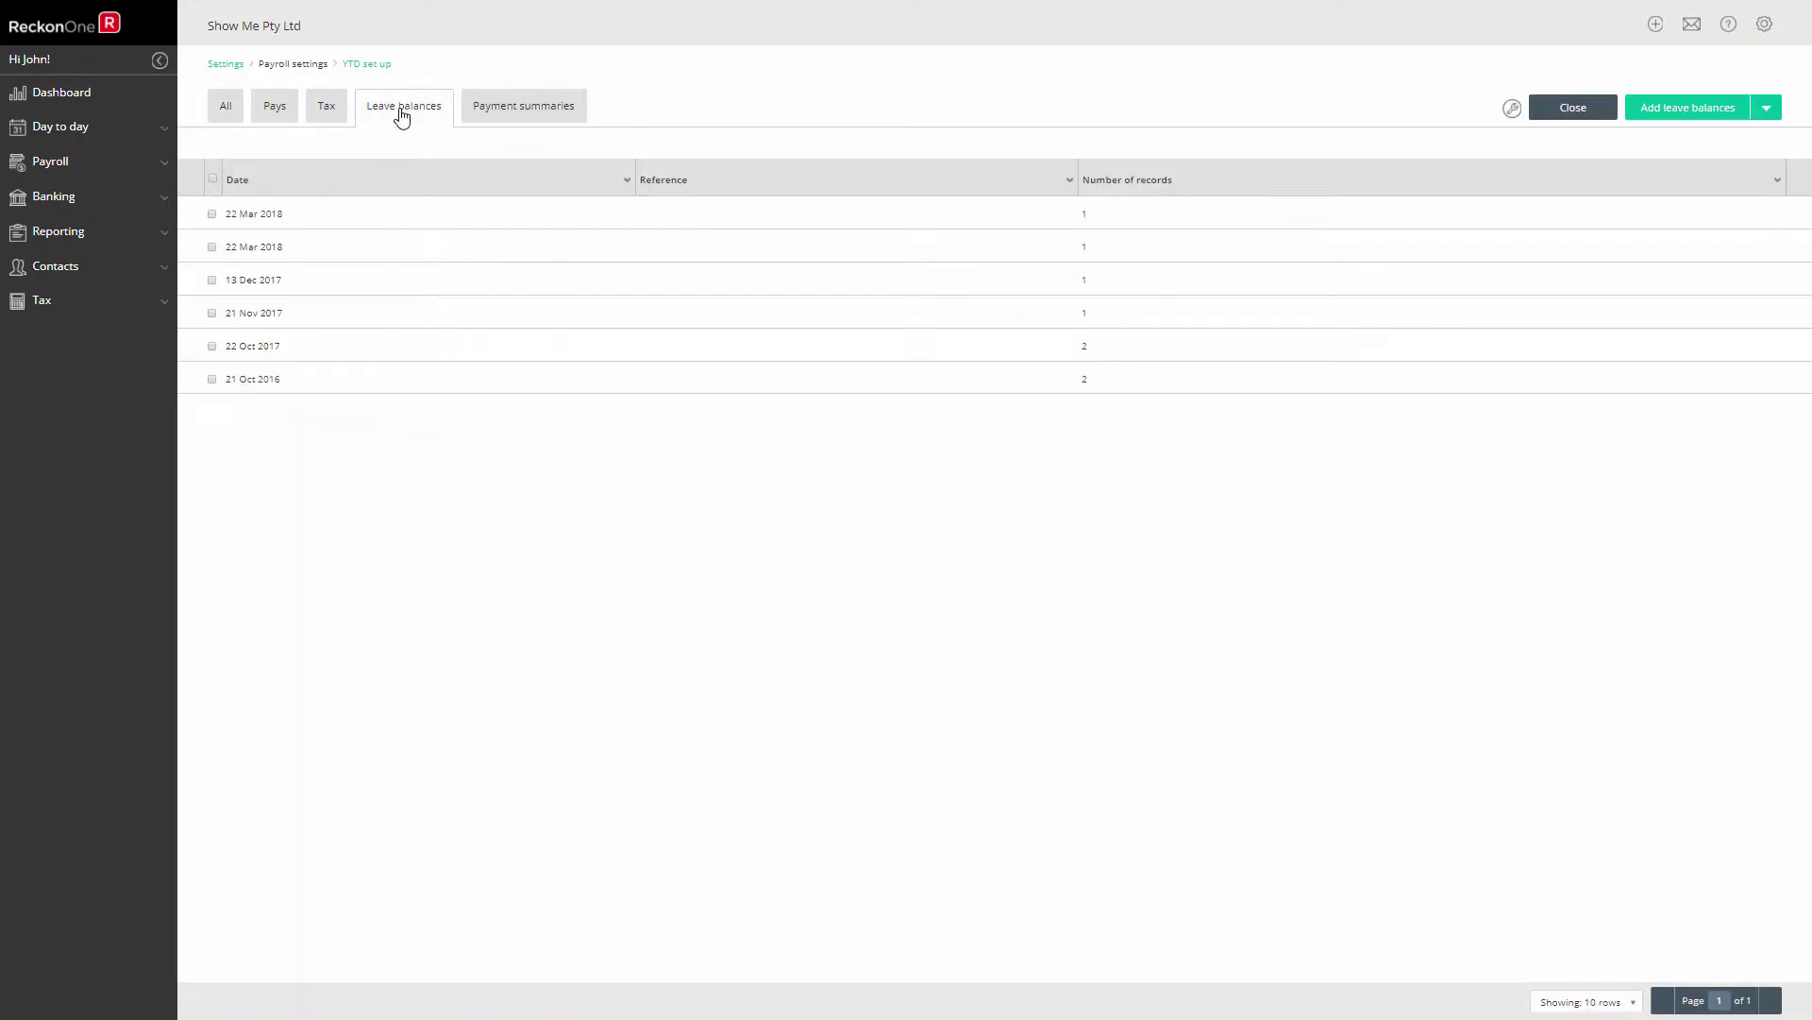
# Start a new leave balance row for the last employee with Long service leave as the item.
pyautogui.click(1767, 112)
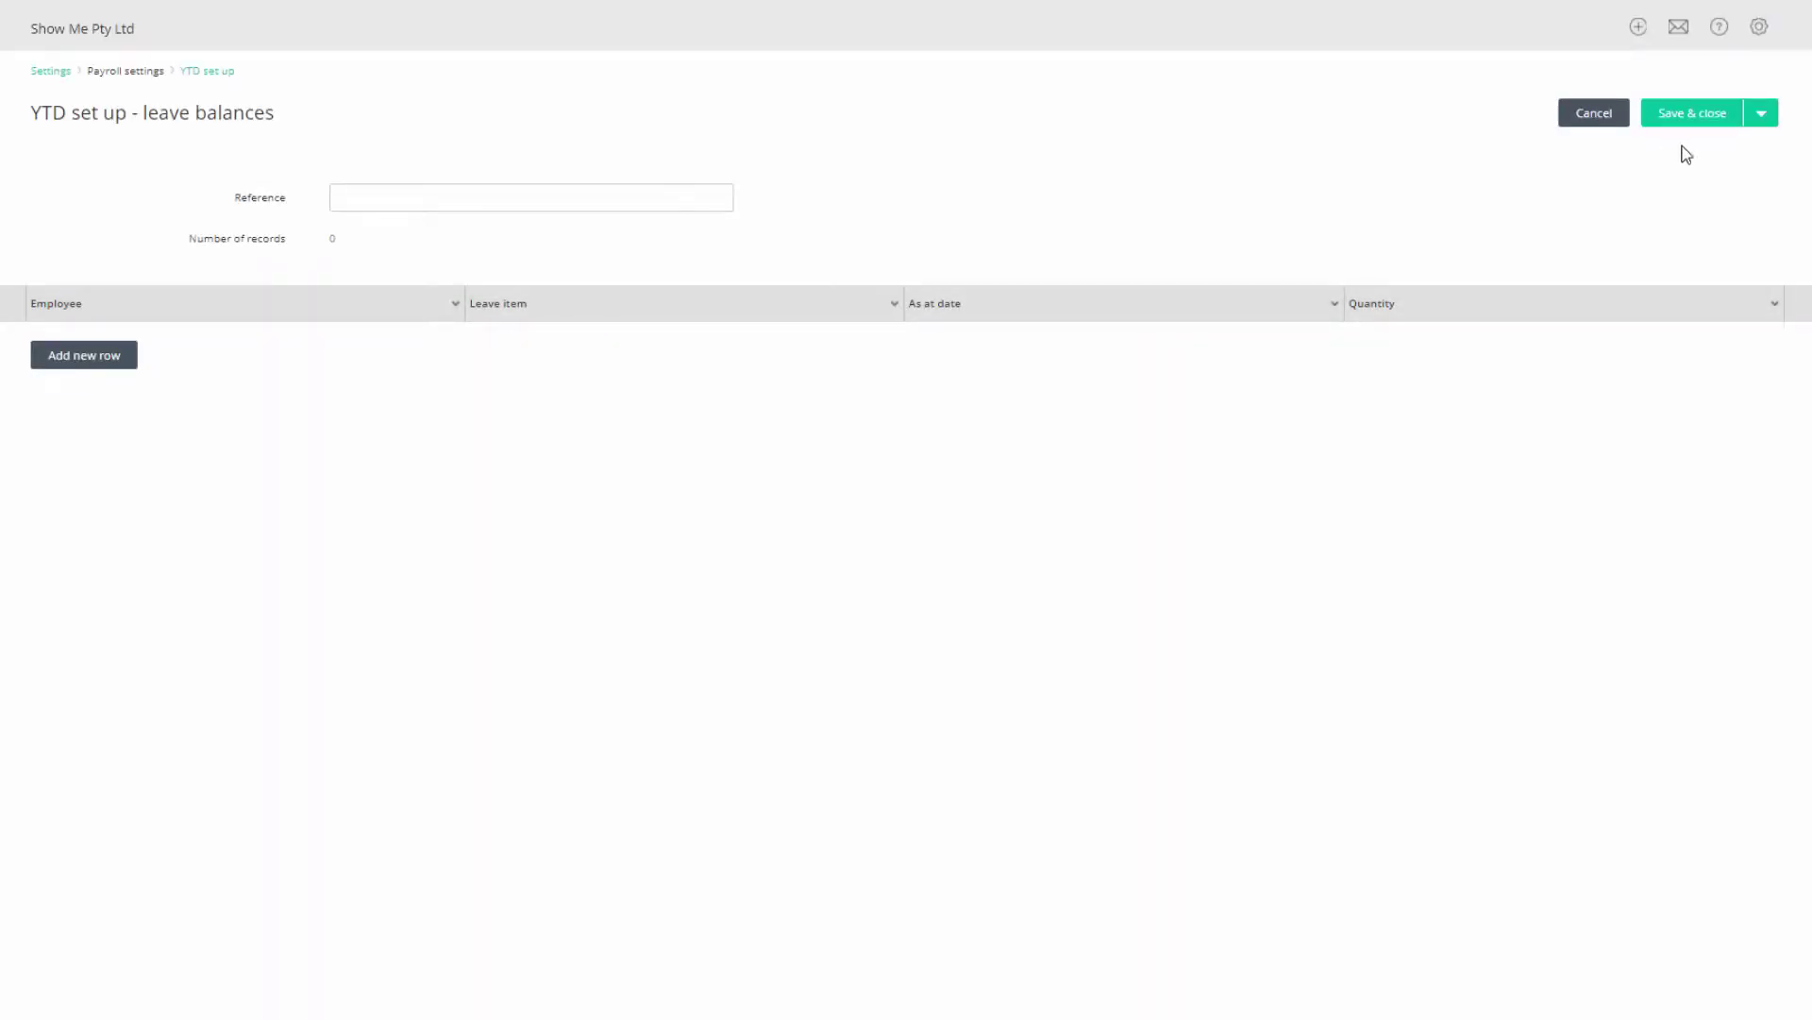
pyautogui.click(84, 355)
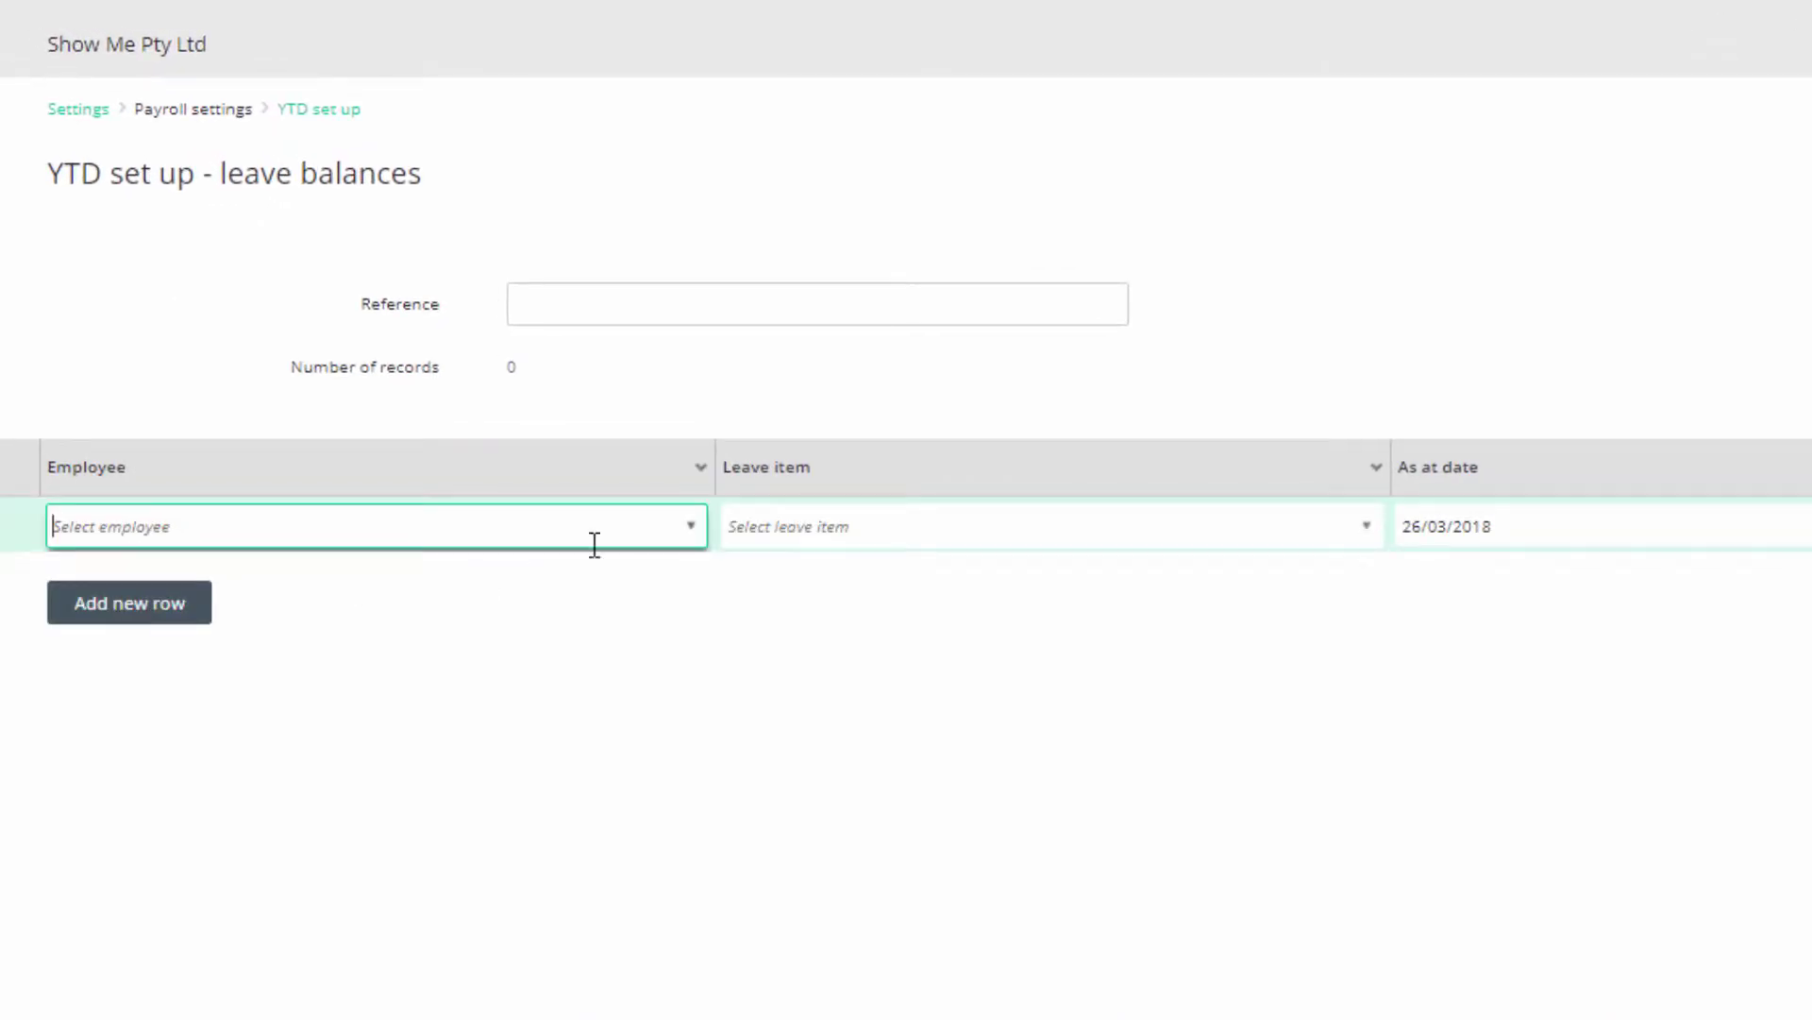
pyautogui.click(691, 529)
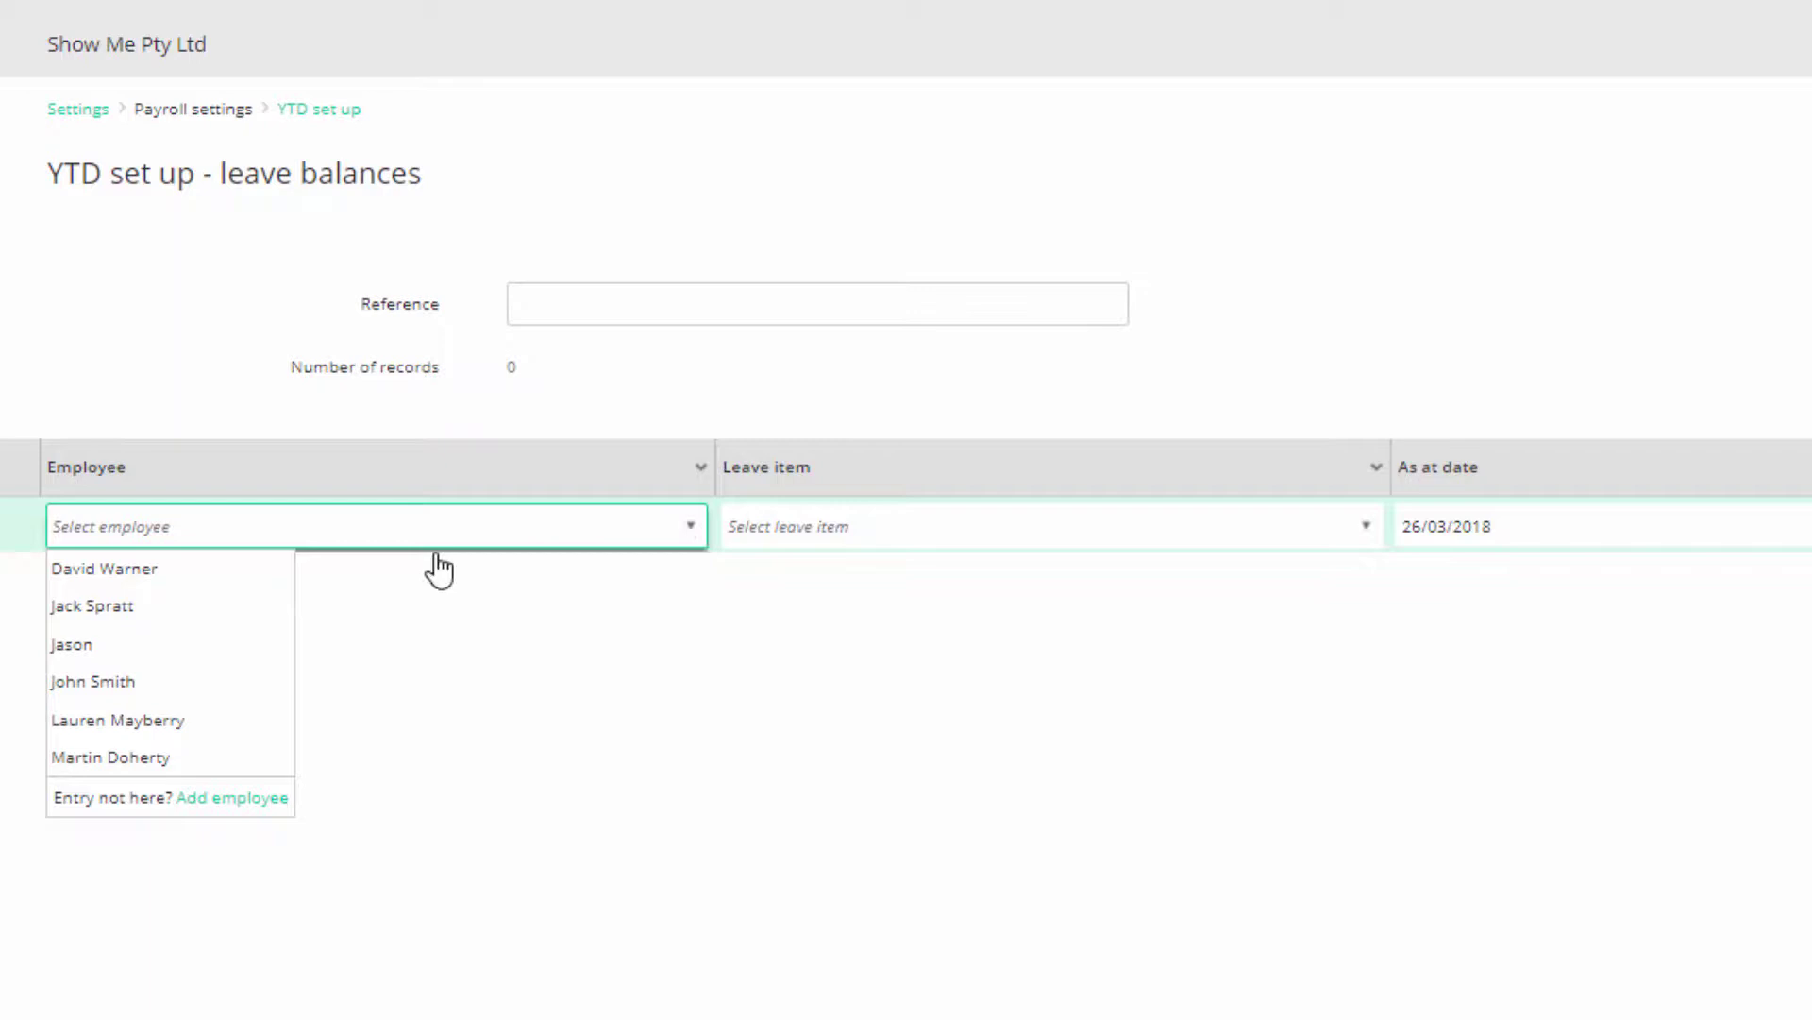
pyautogui.click(134, 763)
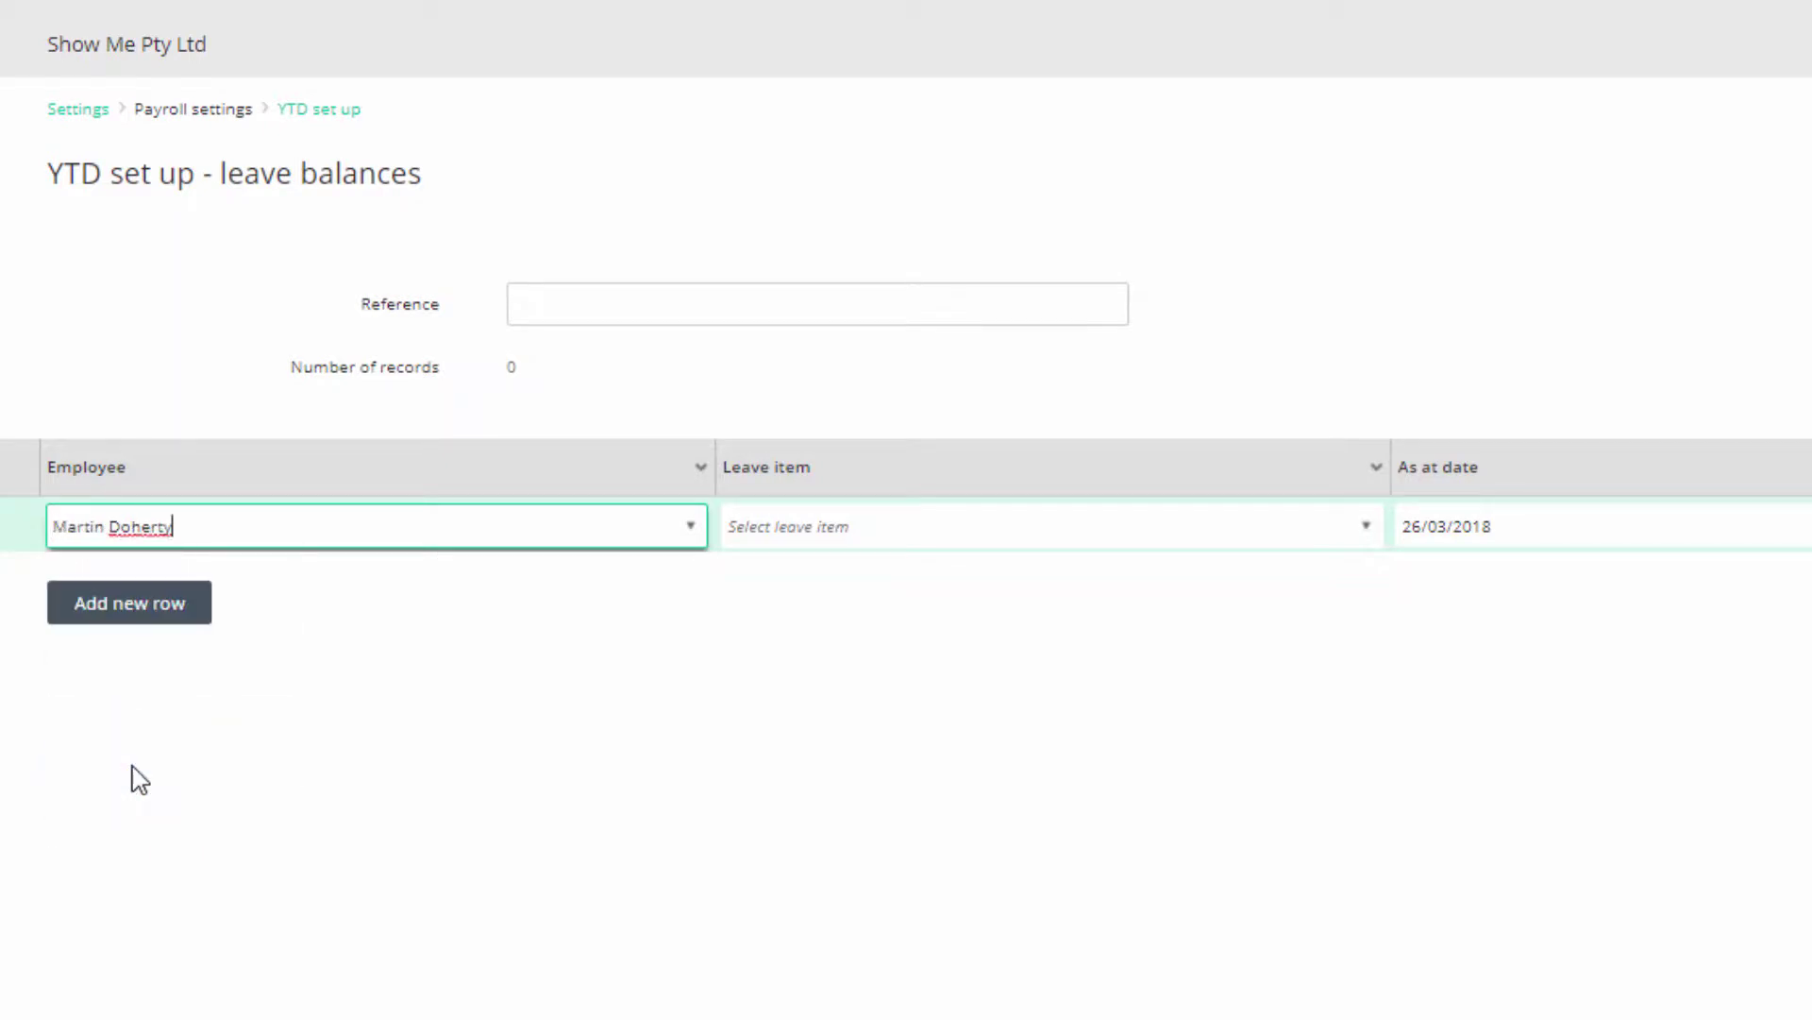
pyautogui.click(1366, 529)
pyautogui.click(796, 681)
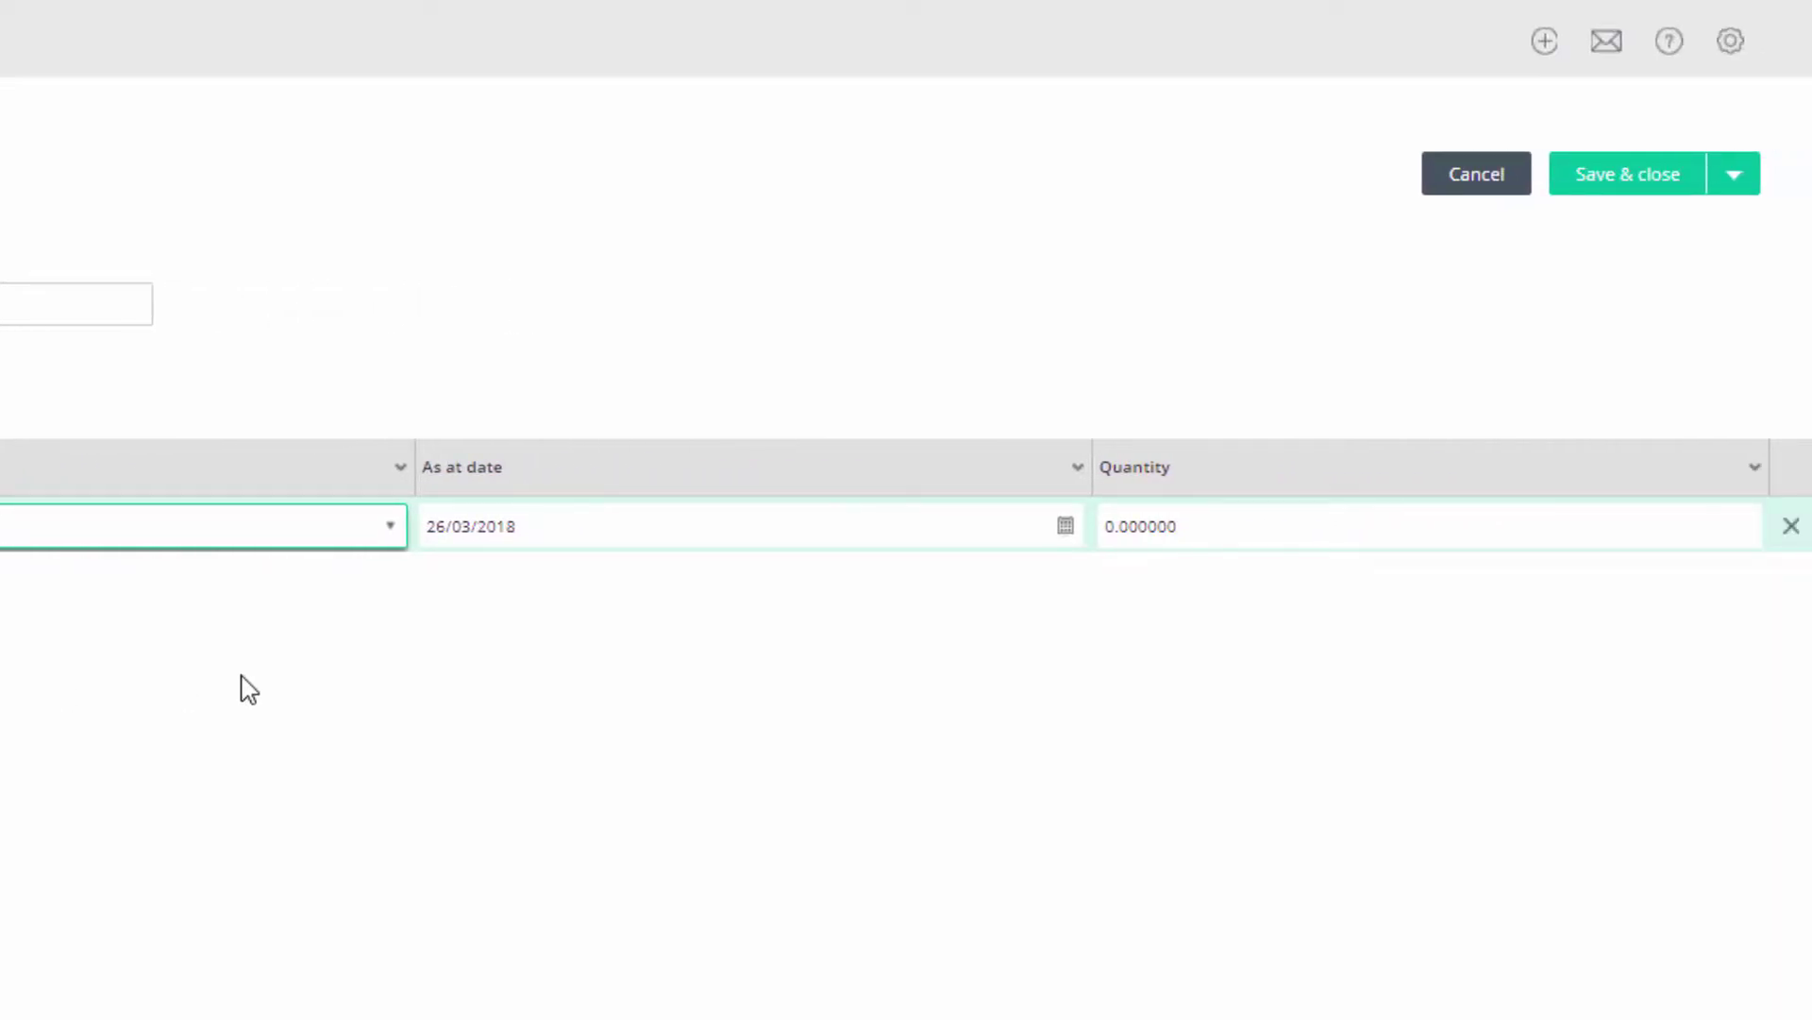
# Set the balance as at 24/03/2018 with quantity 162.028, add a reference note, and save.
pyautogui.click(453, 530)
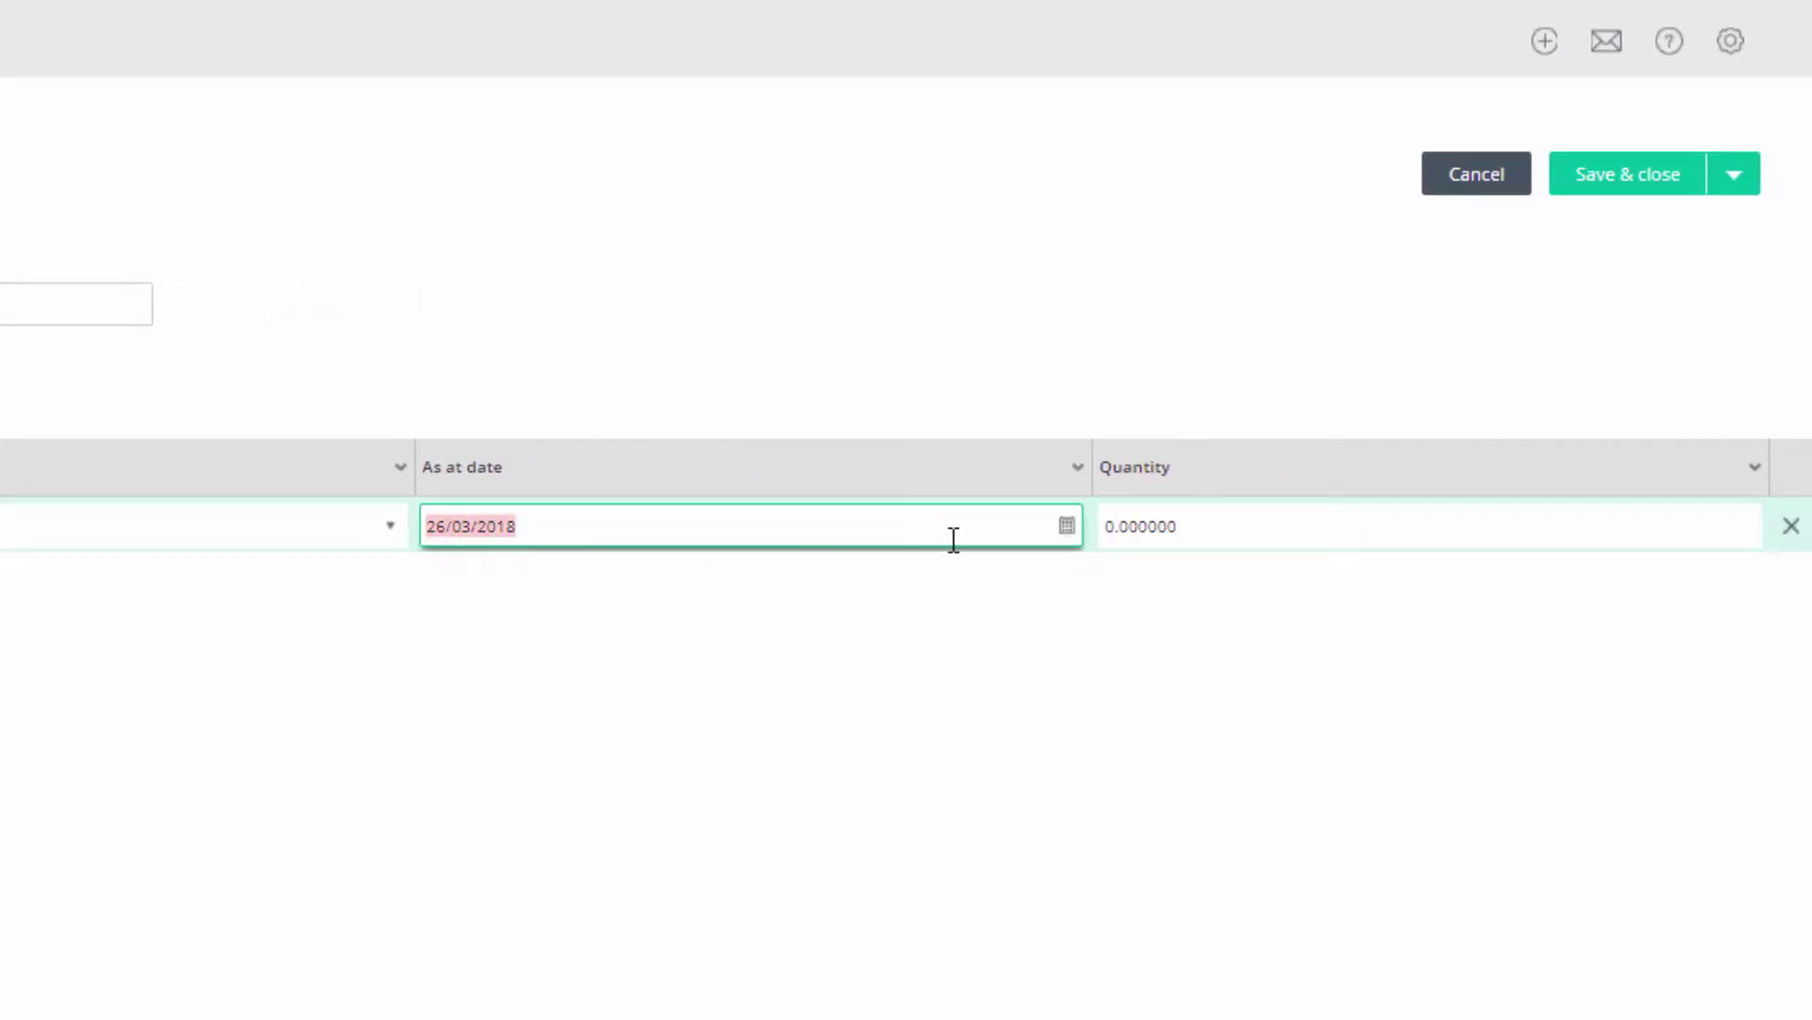
pyautogui.click(1069, 529)
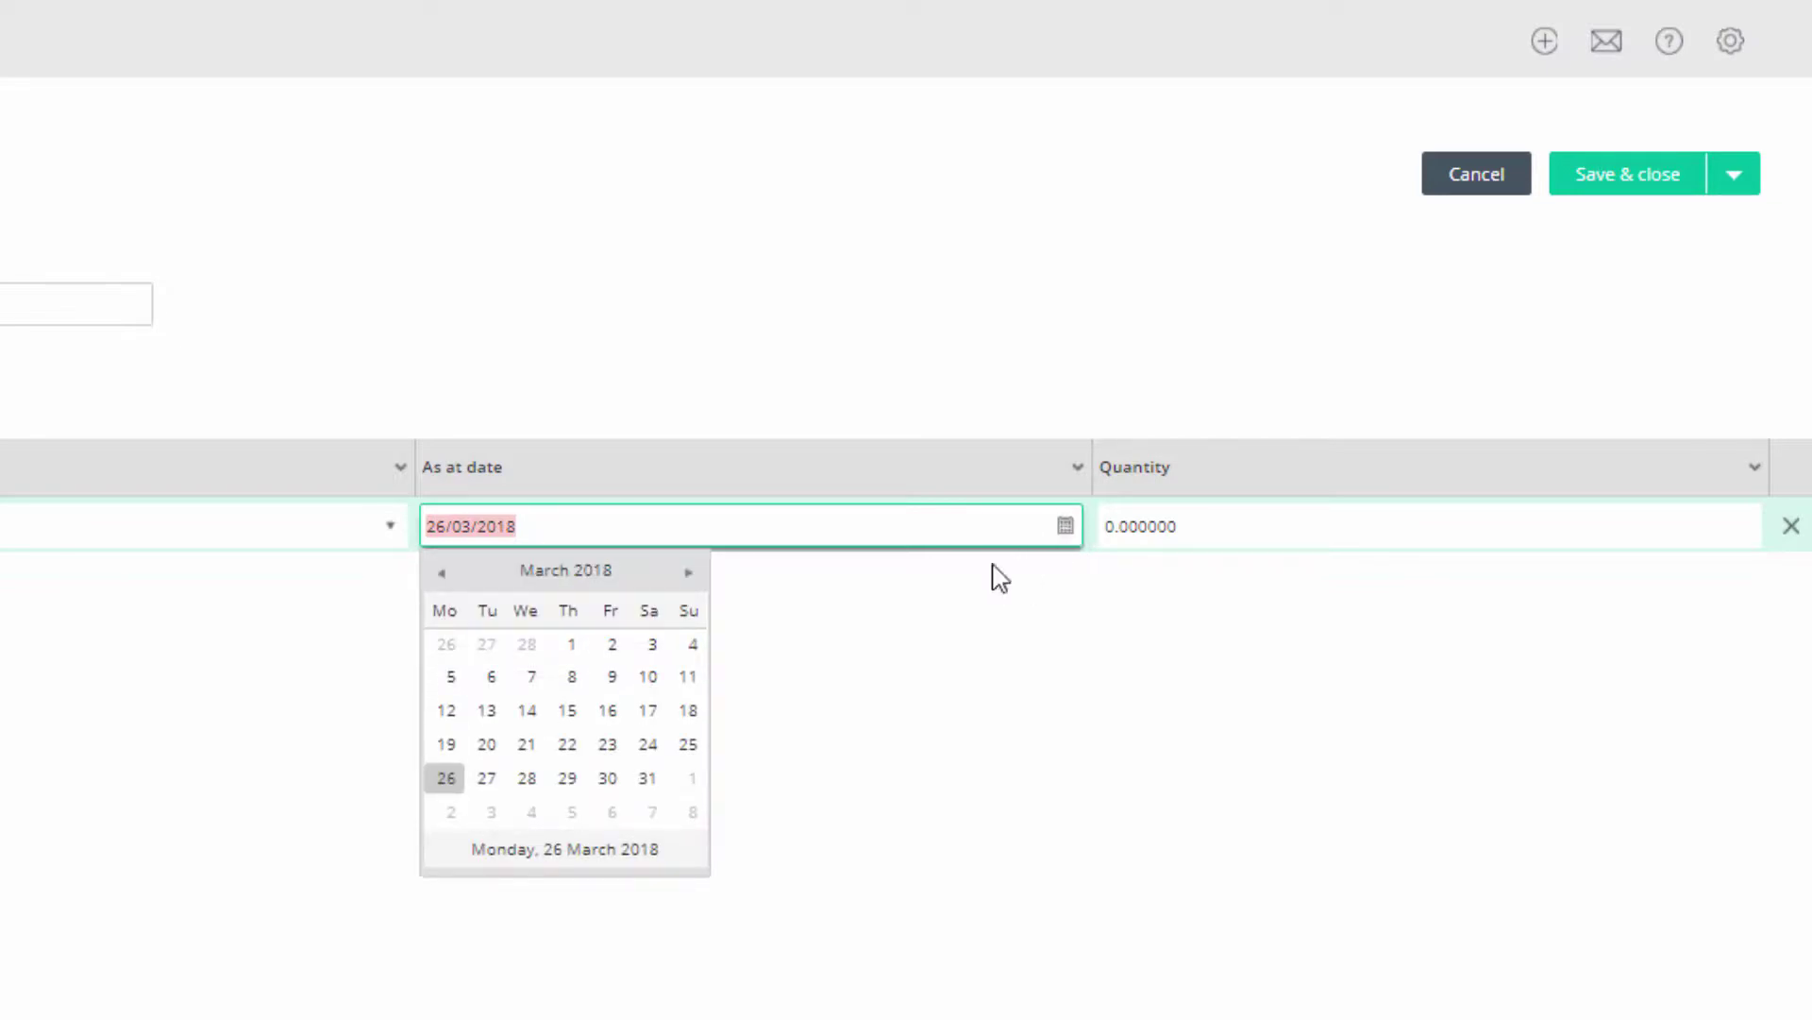
pyautogui.click(649, 746)
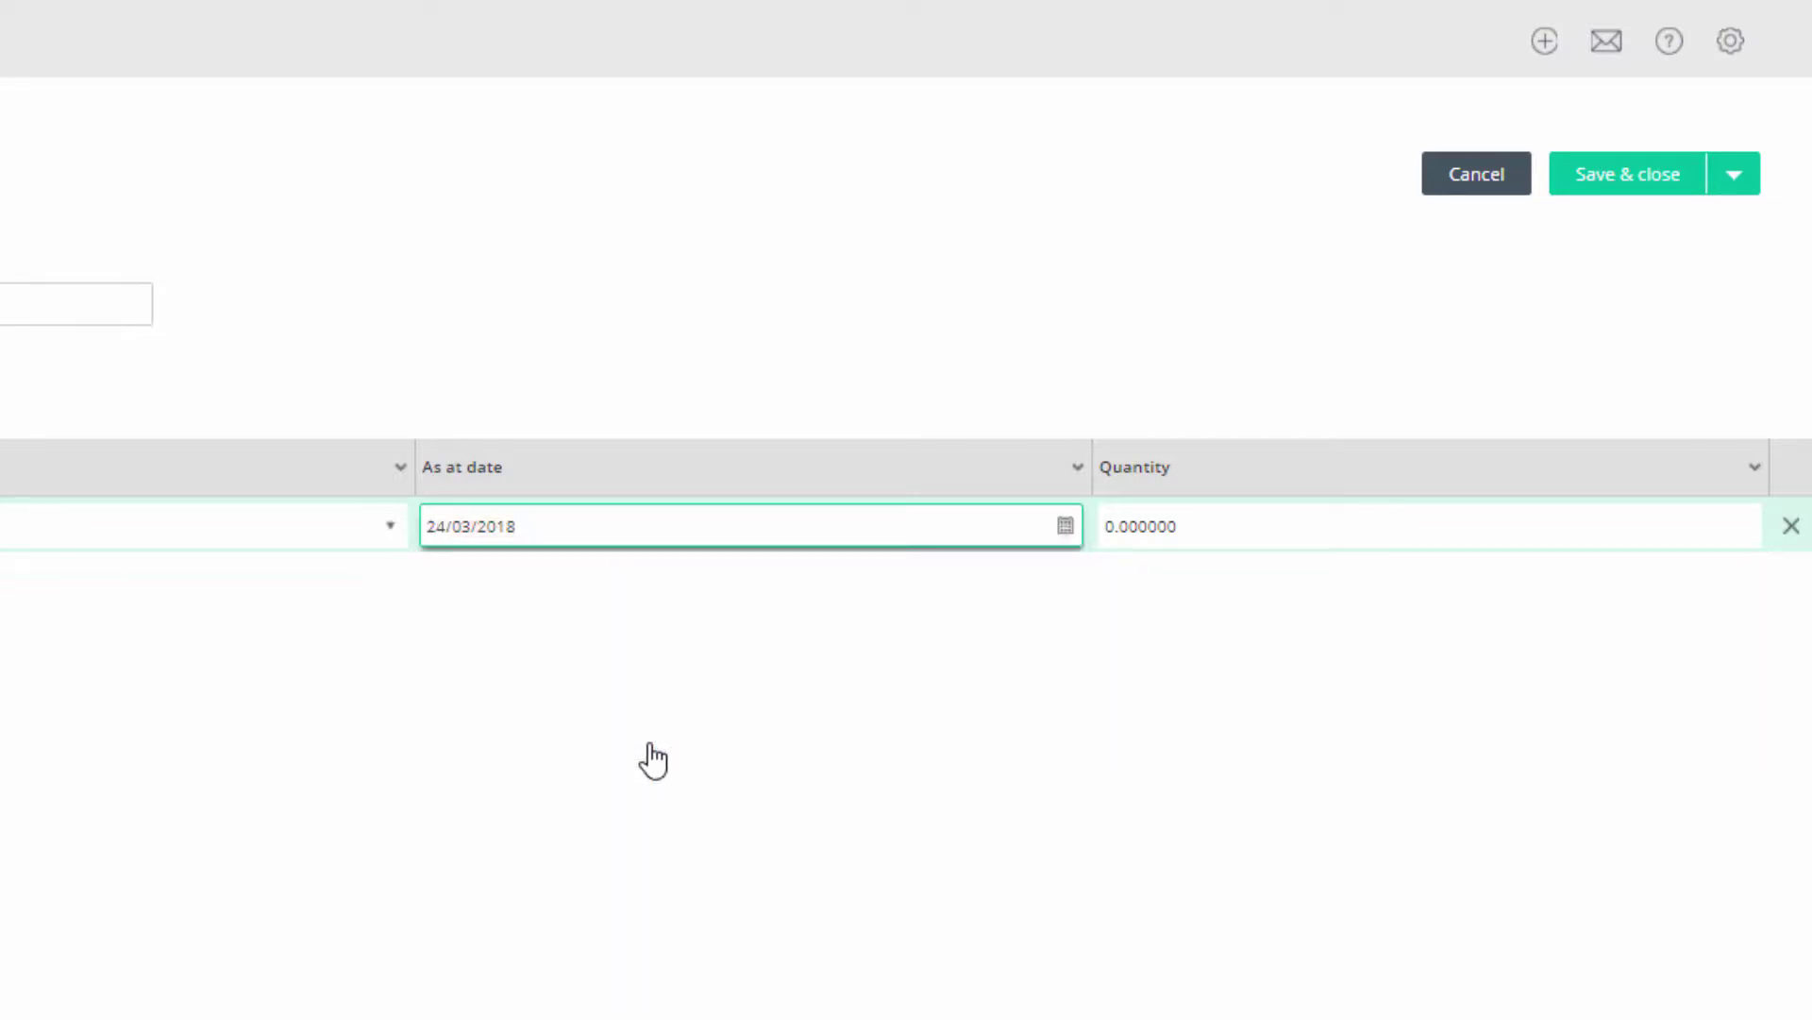
pyautogui.click(1158, 522)
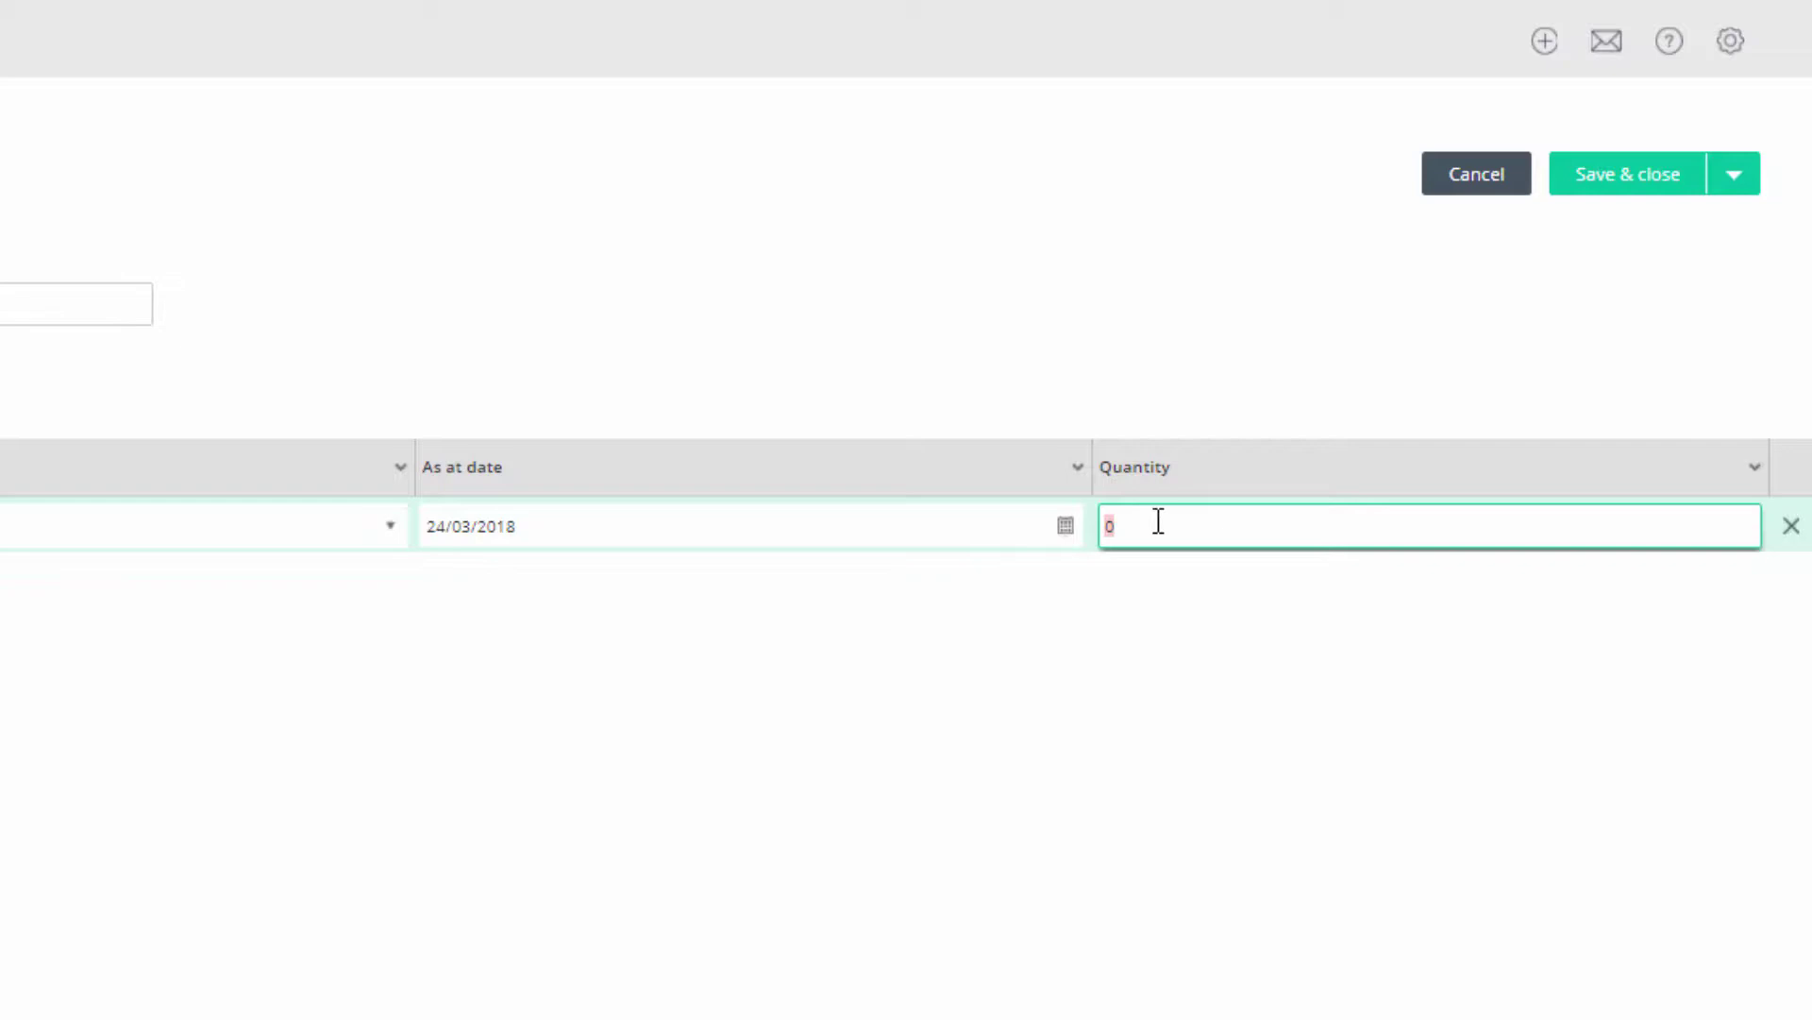
pyautogui.write('16.028')
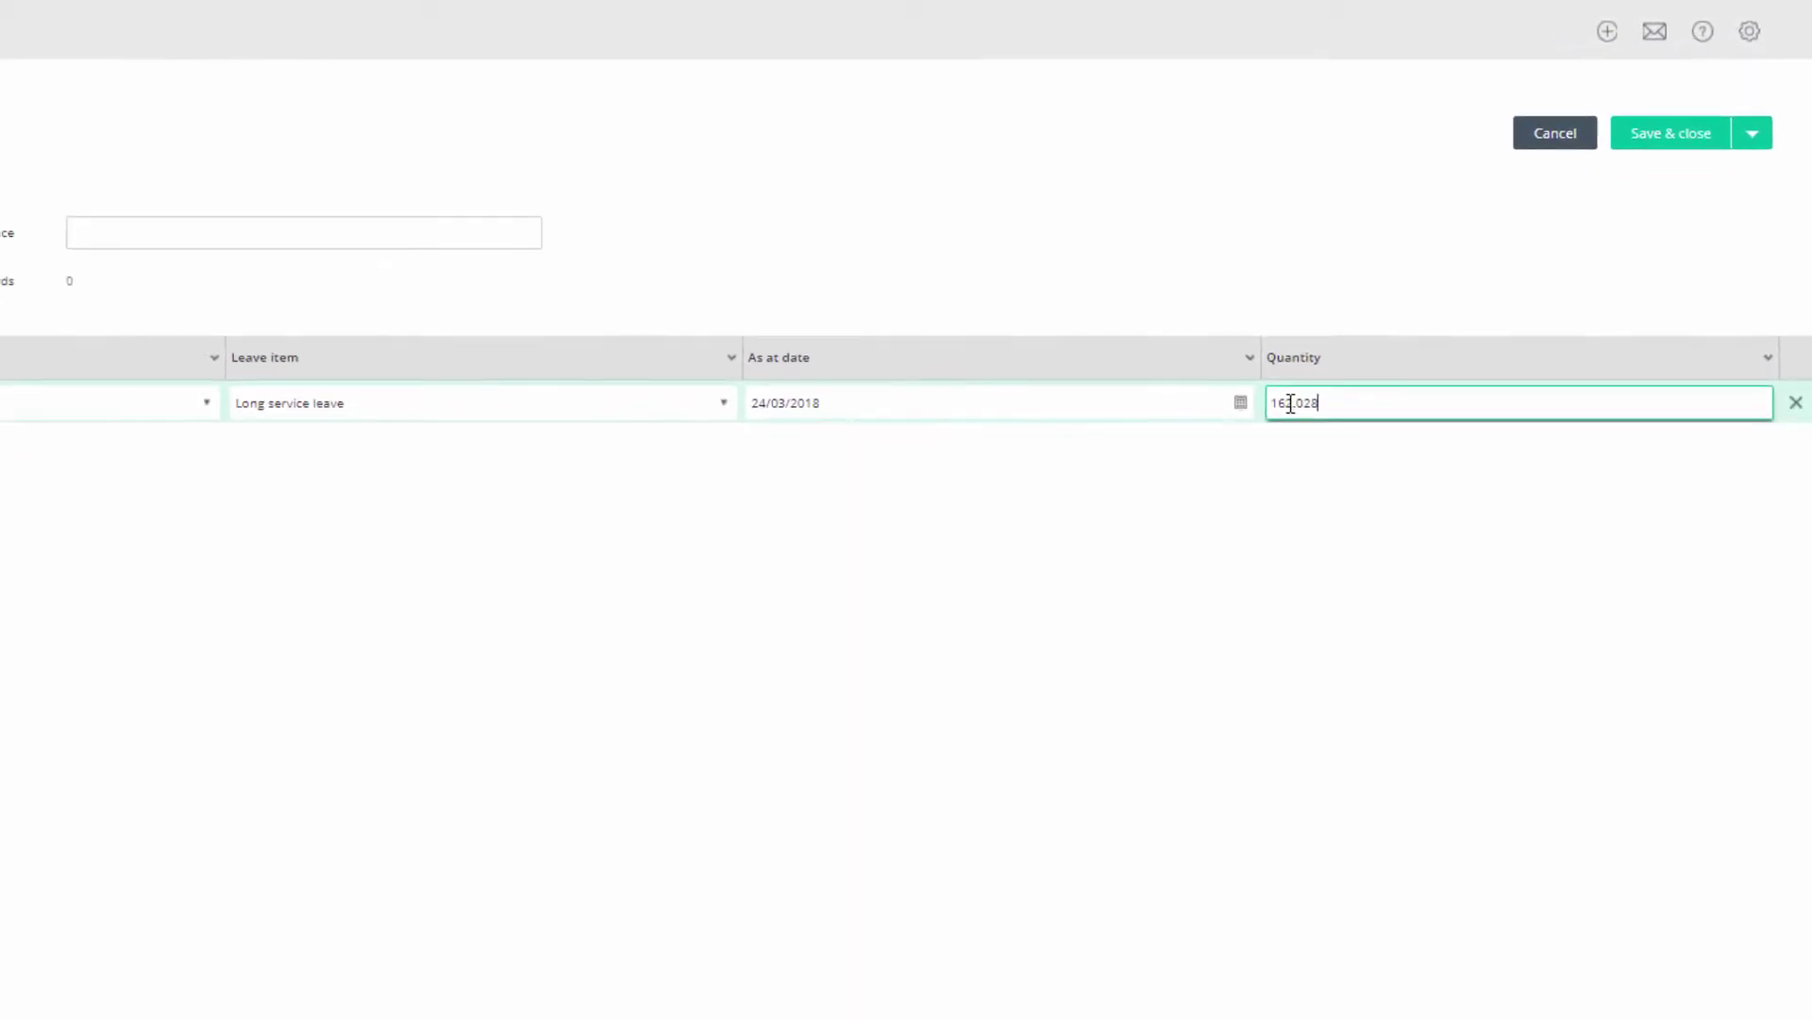
pyautogui.click(98, 233)
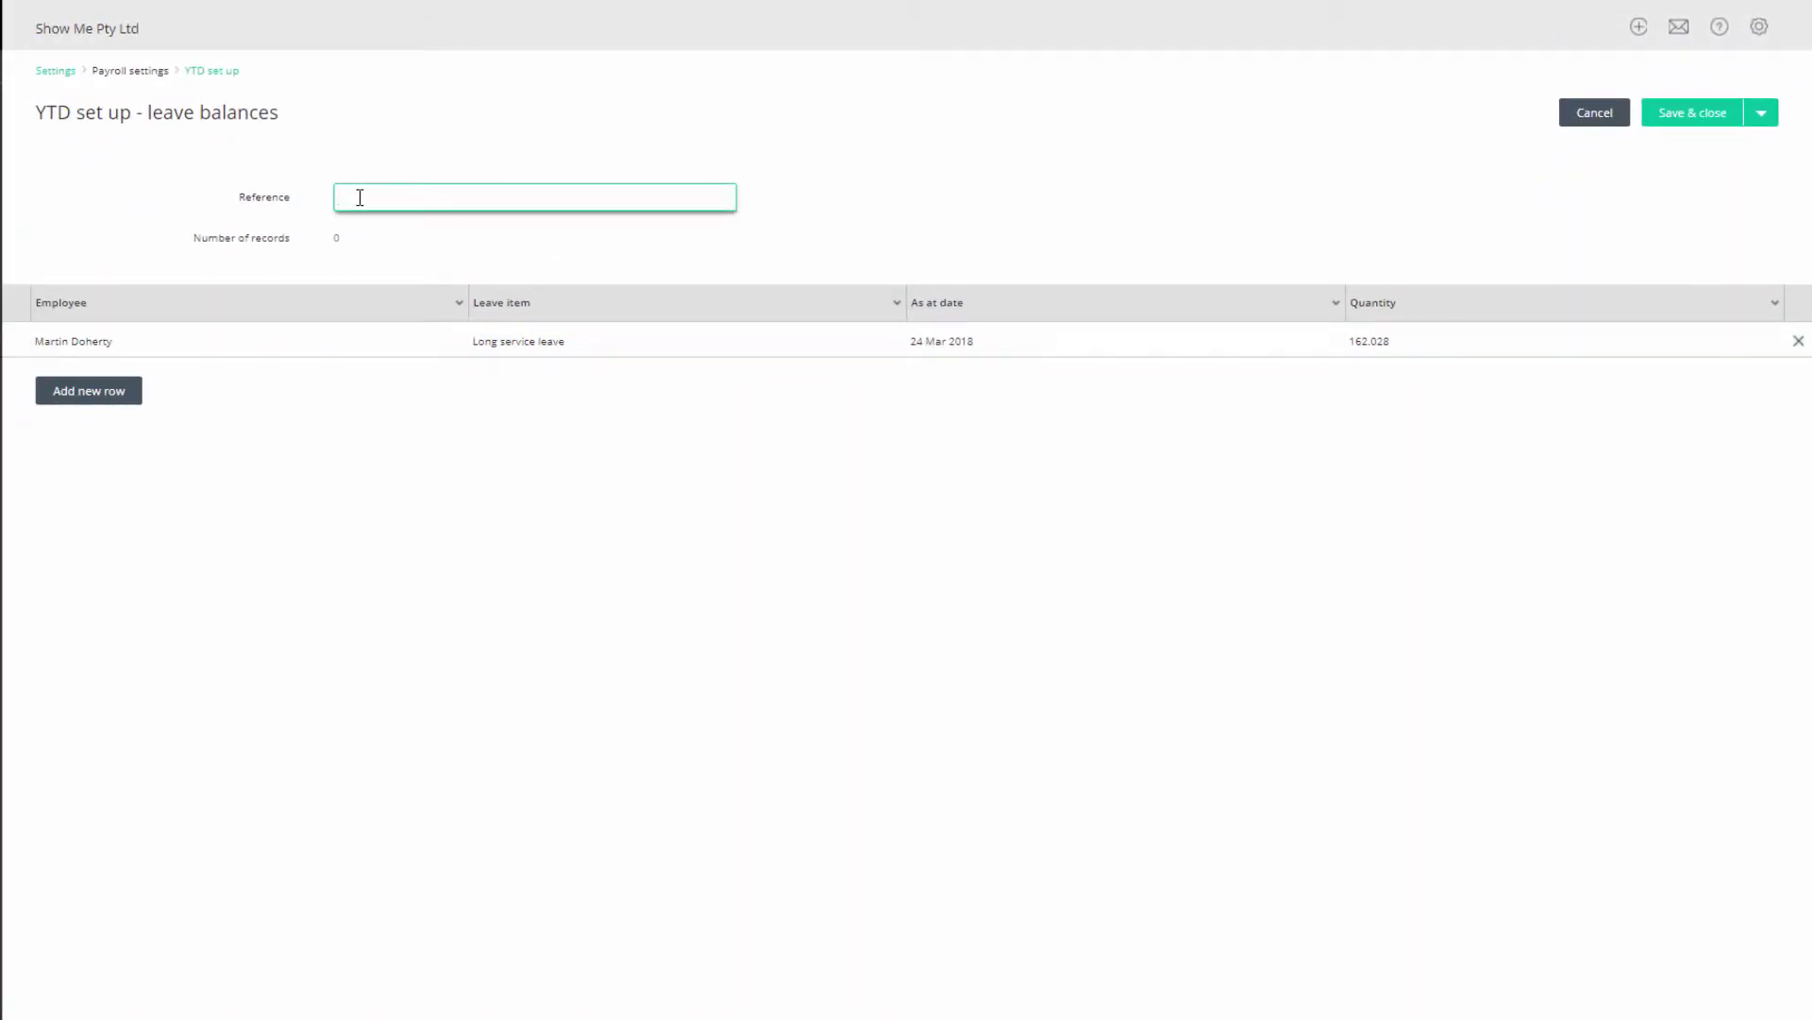
pyautogui.write('MD LSL to 24/3/18 4y51w1d')
pyautogui.click(1693, 118)
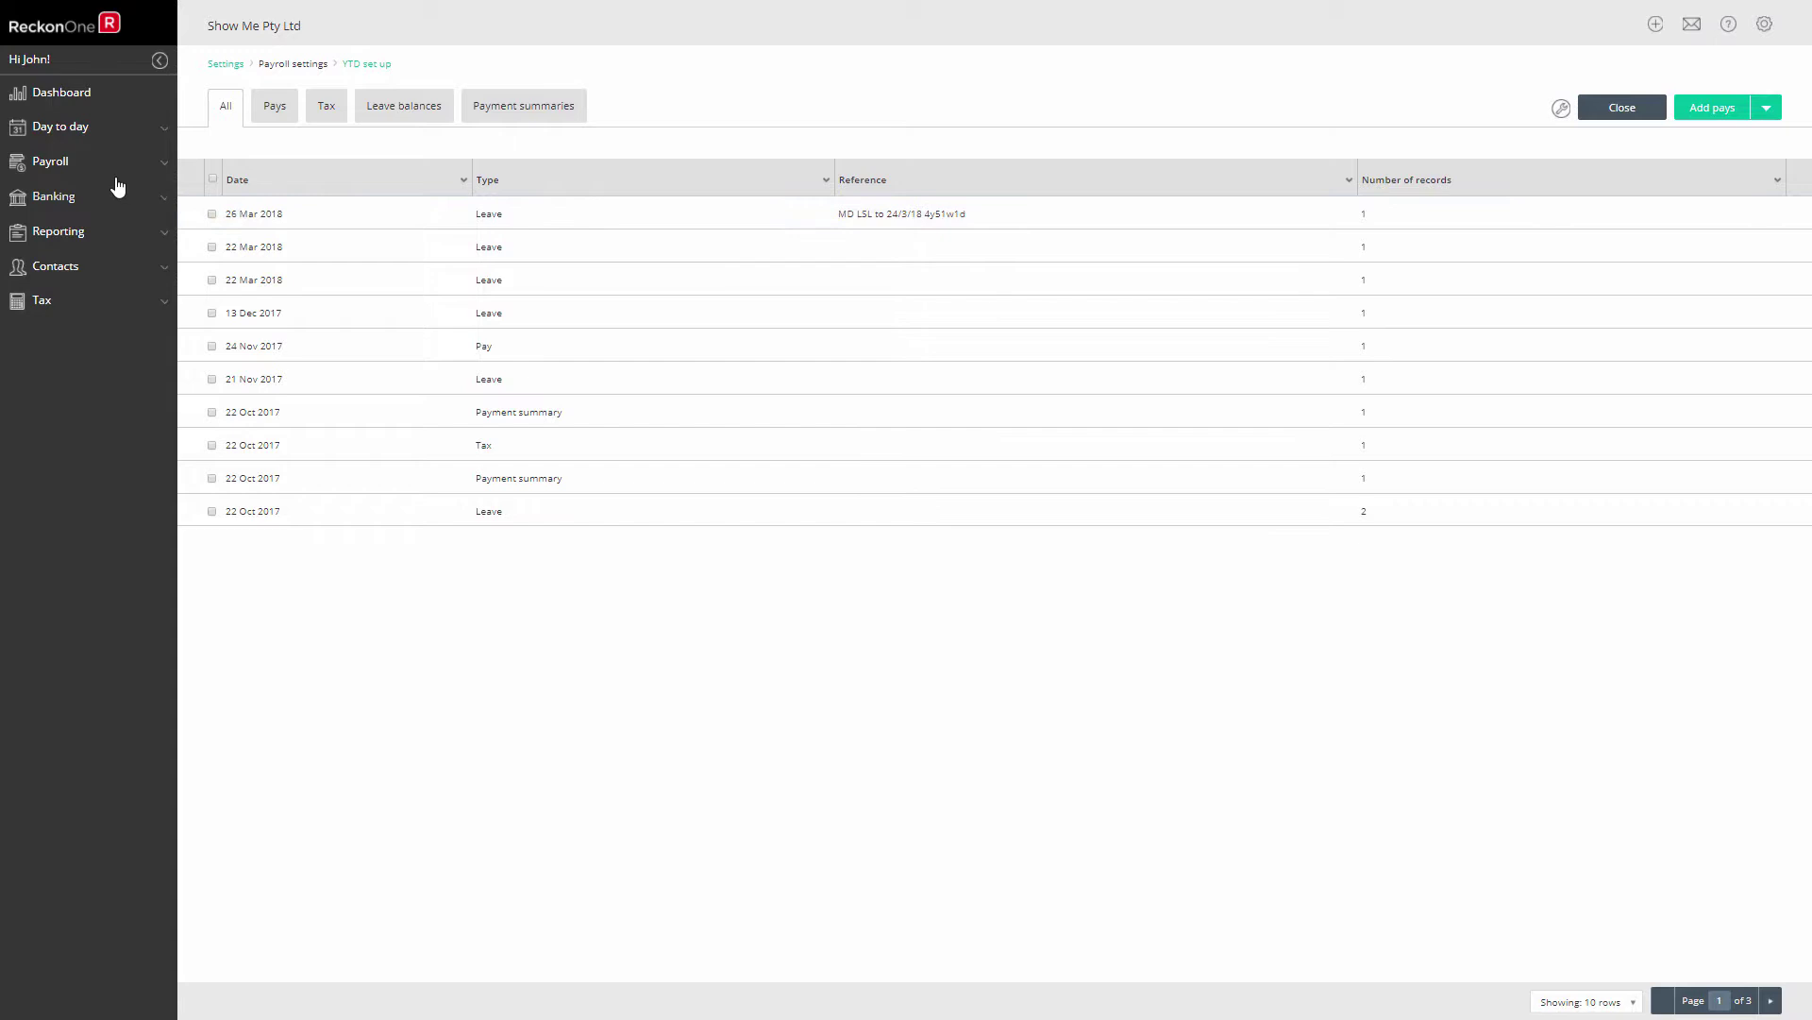
# Open the last employee's contact record from the Payroll > Employees list.
pyautogui.click(51, 170)
pyautogui.click(45, 223)
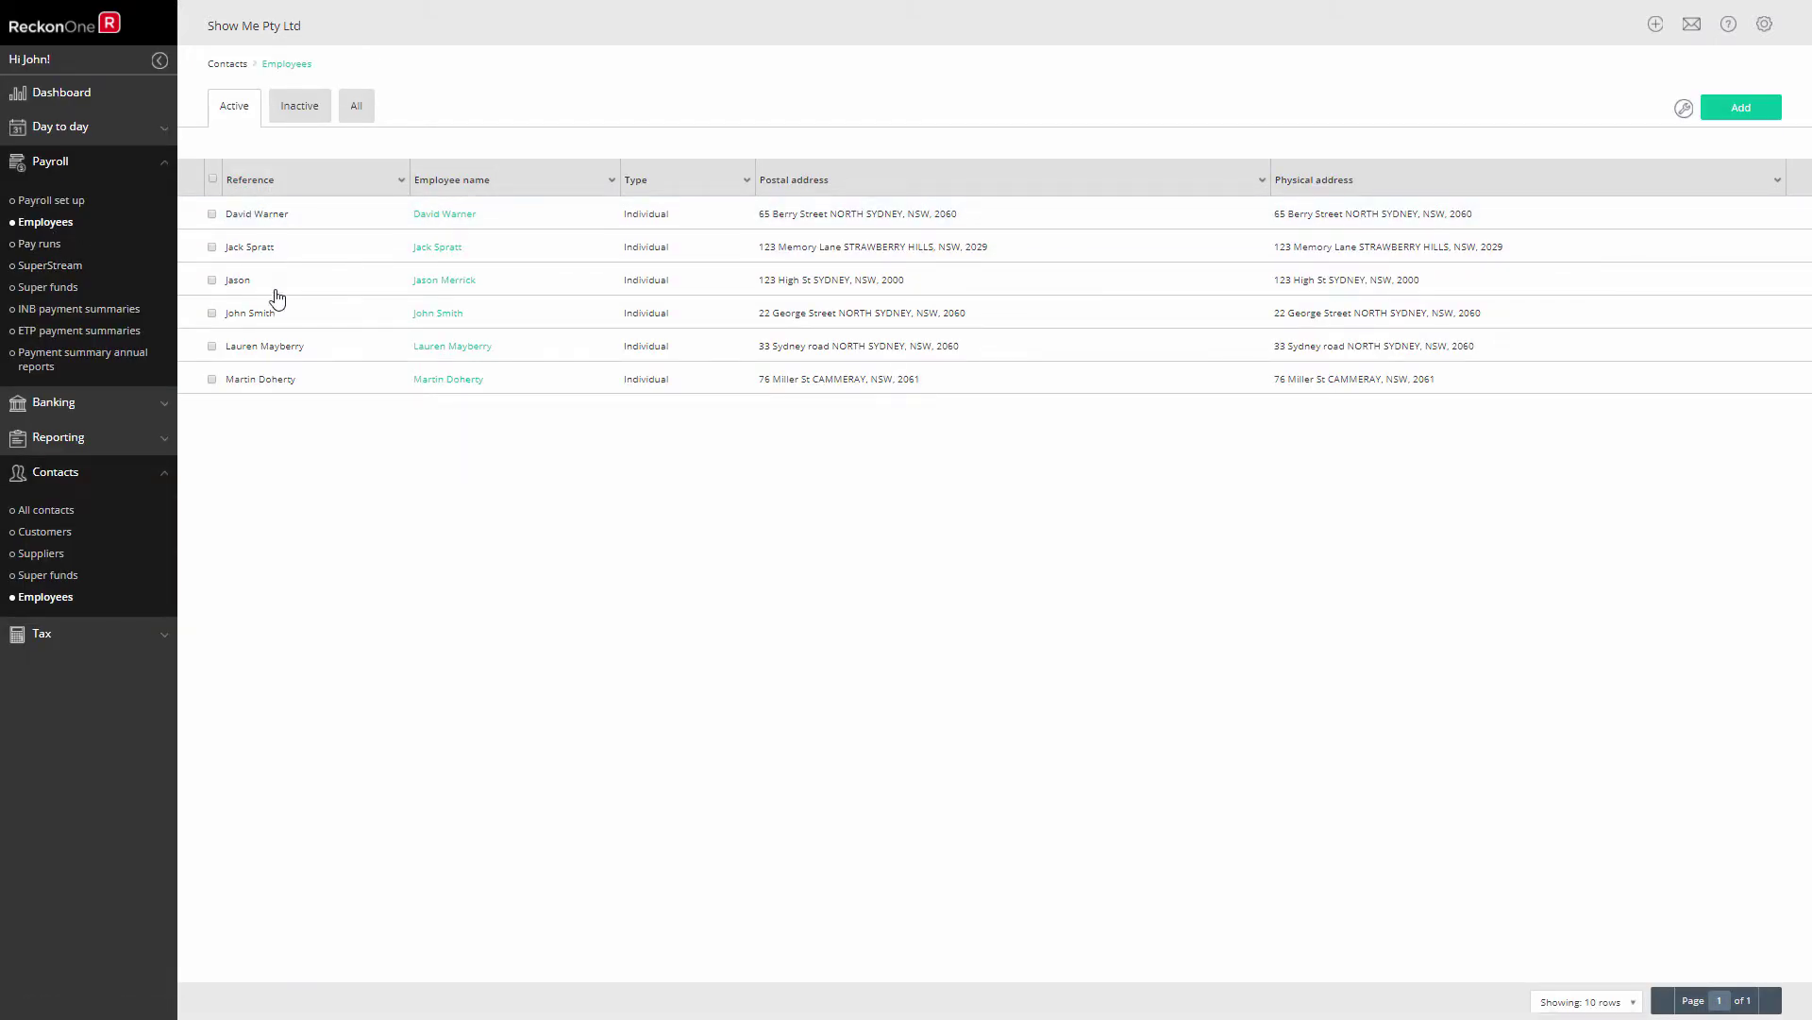
pyautogui.click(267, 378)
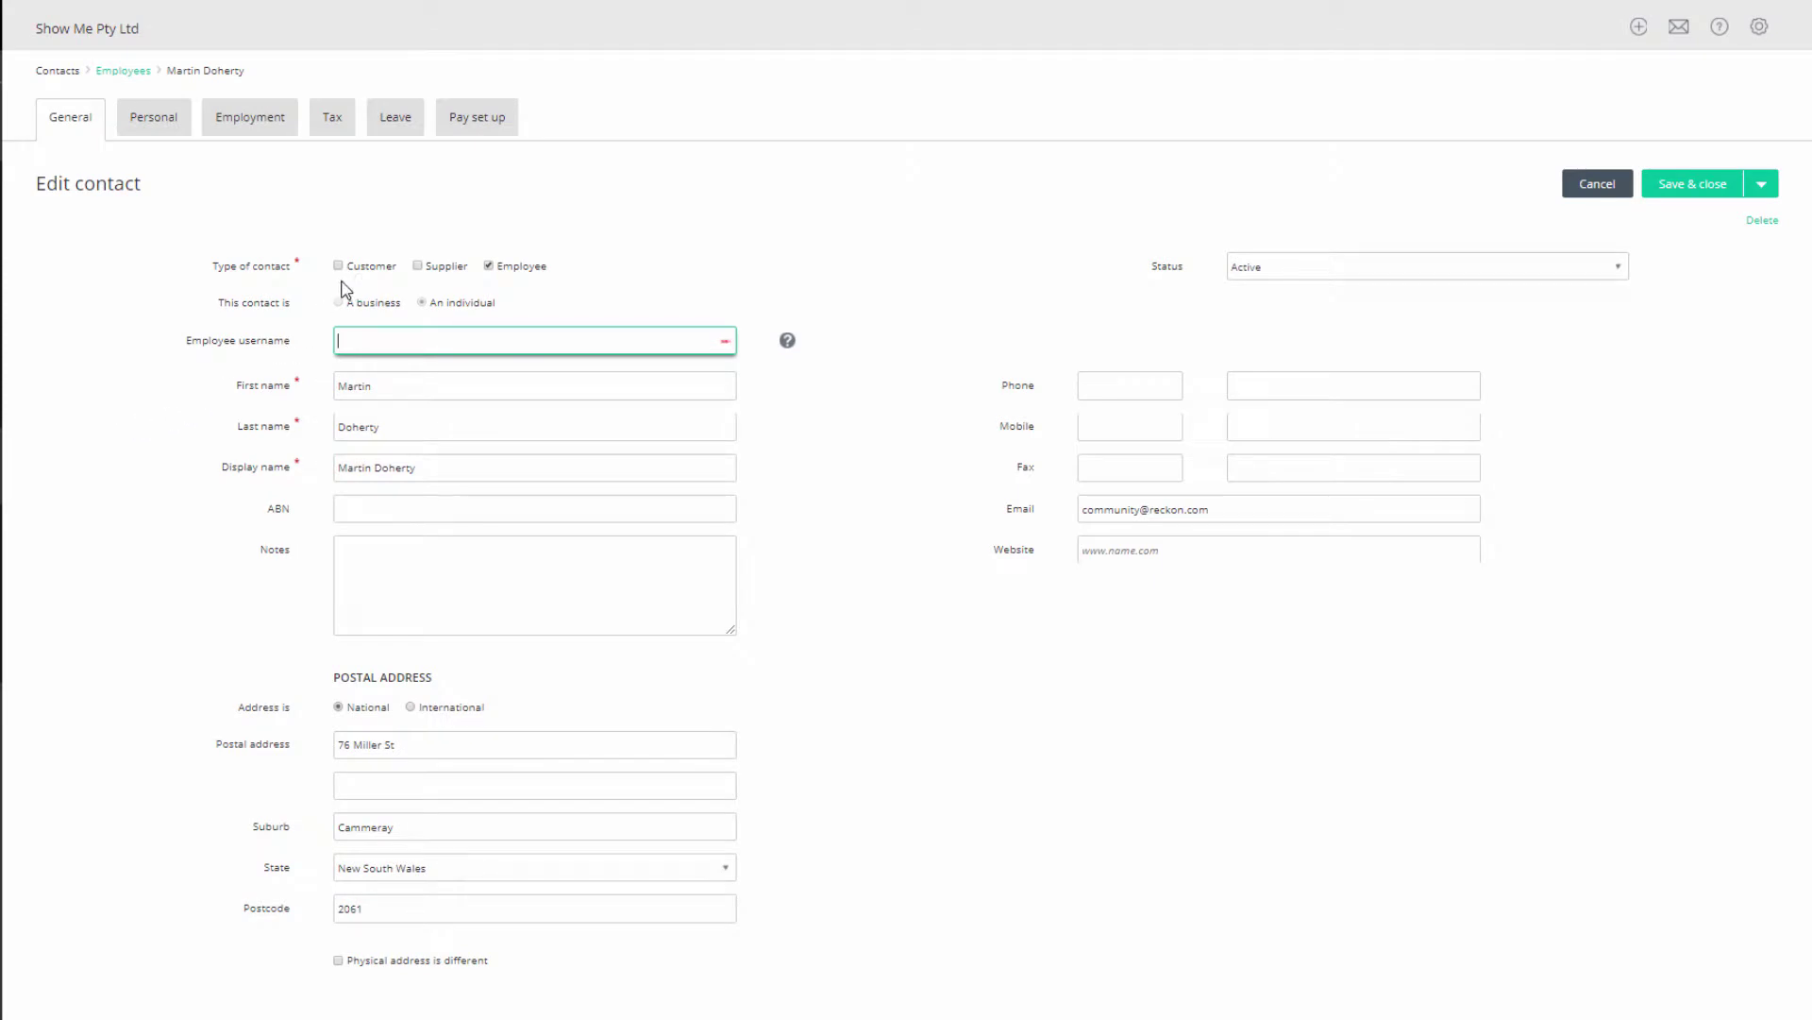
# Add a new Long service leave row on the employee's Leave tab.
pyautogui.click(398, 121)
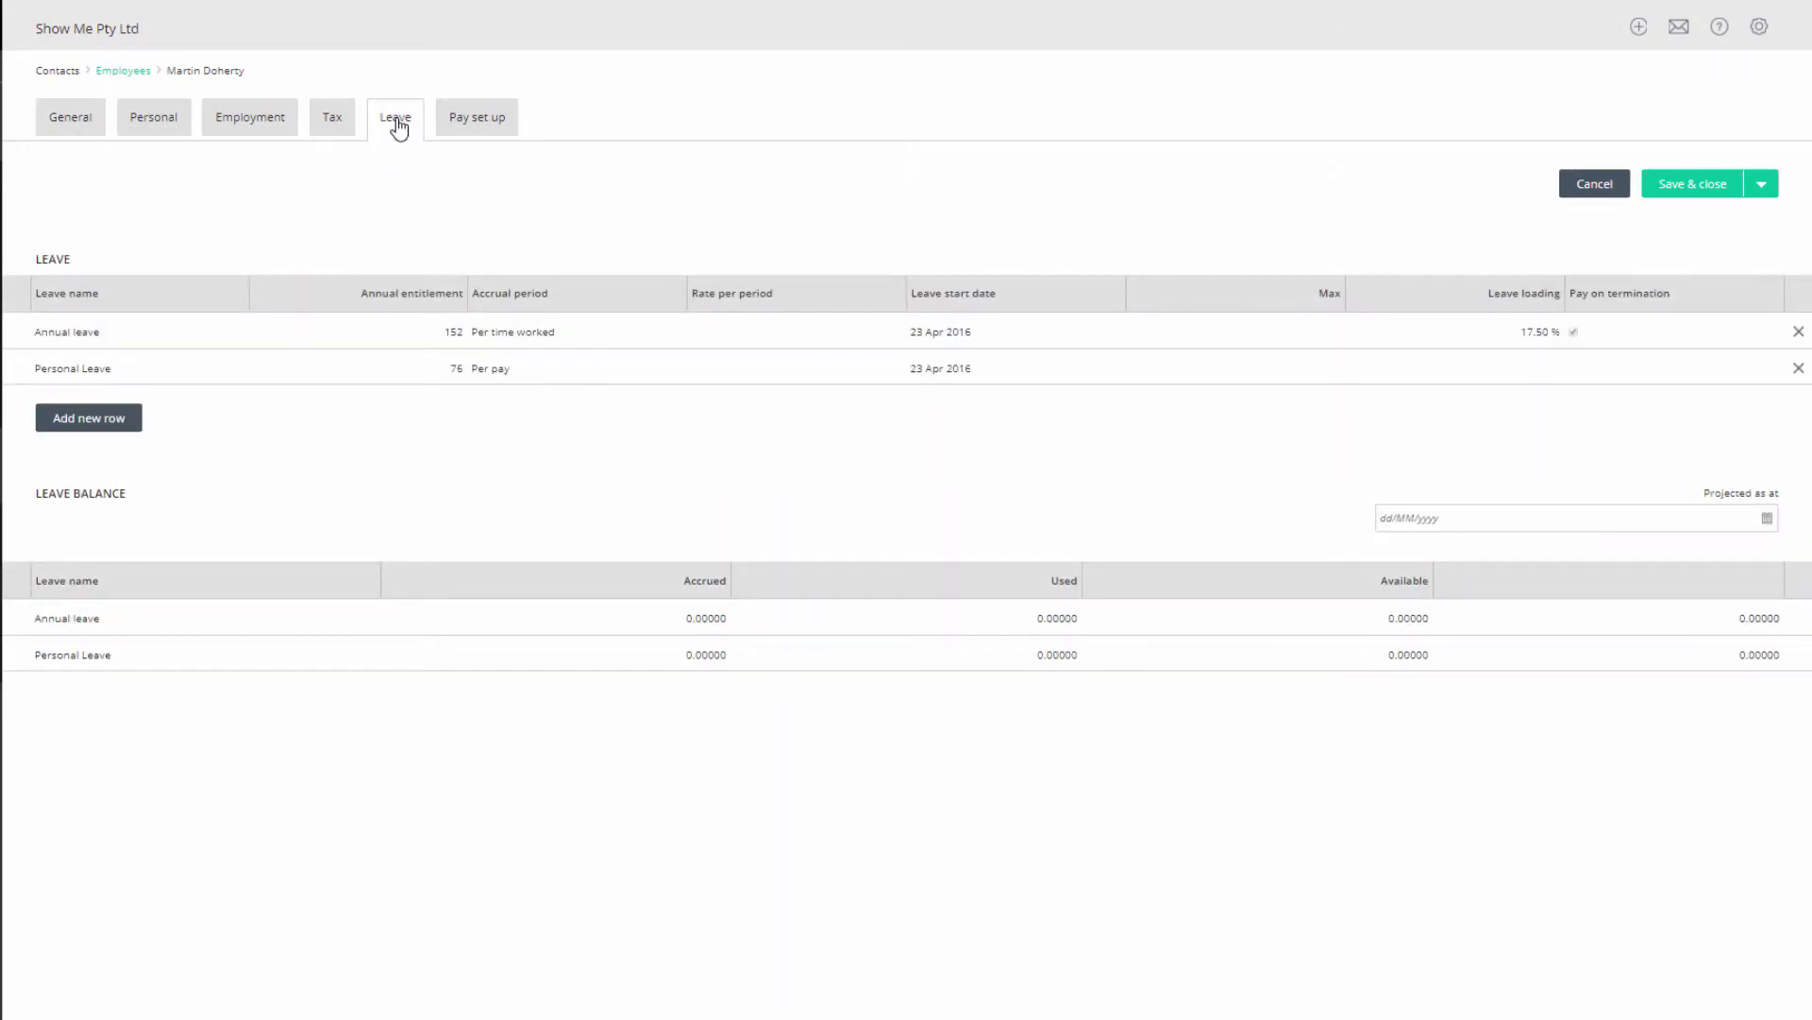
pyautogui.click(73, 422)
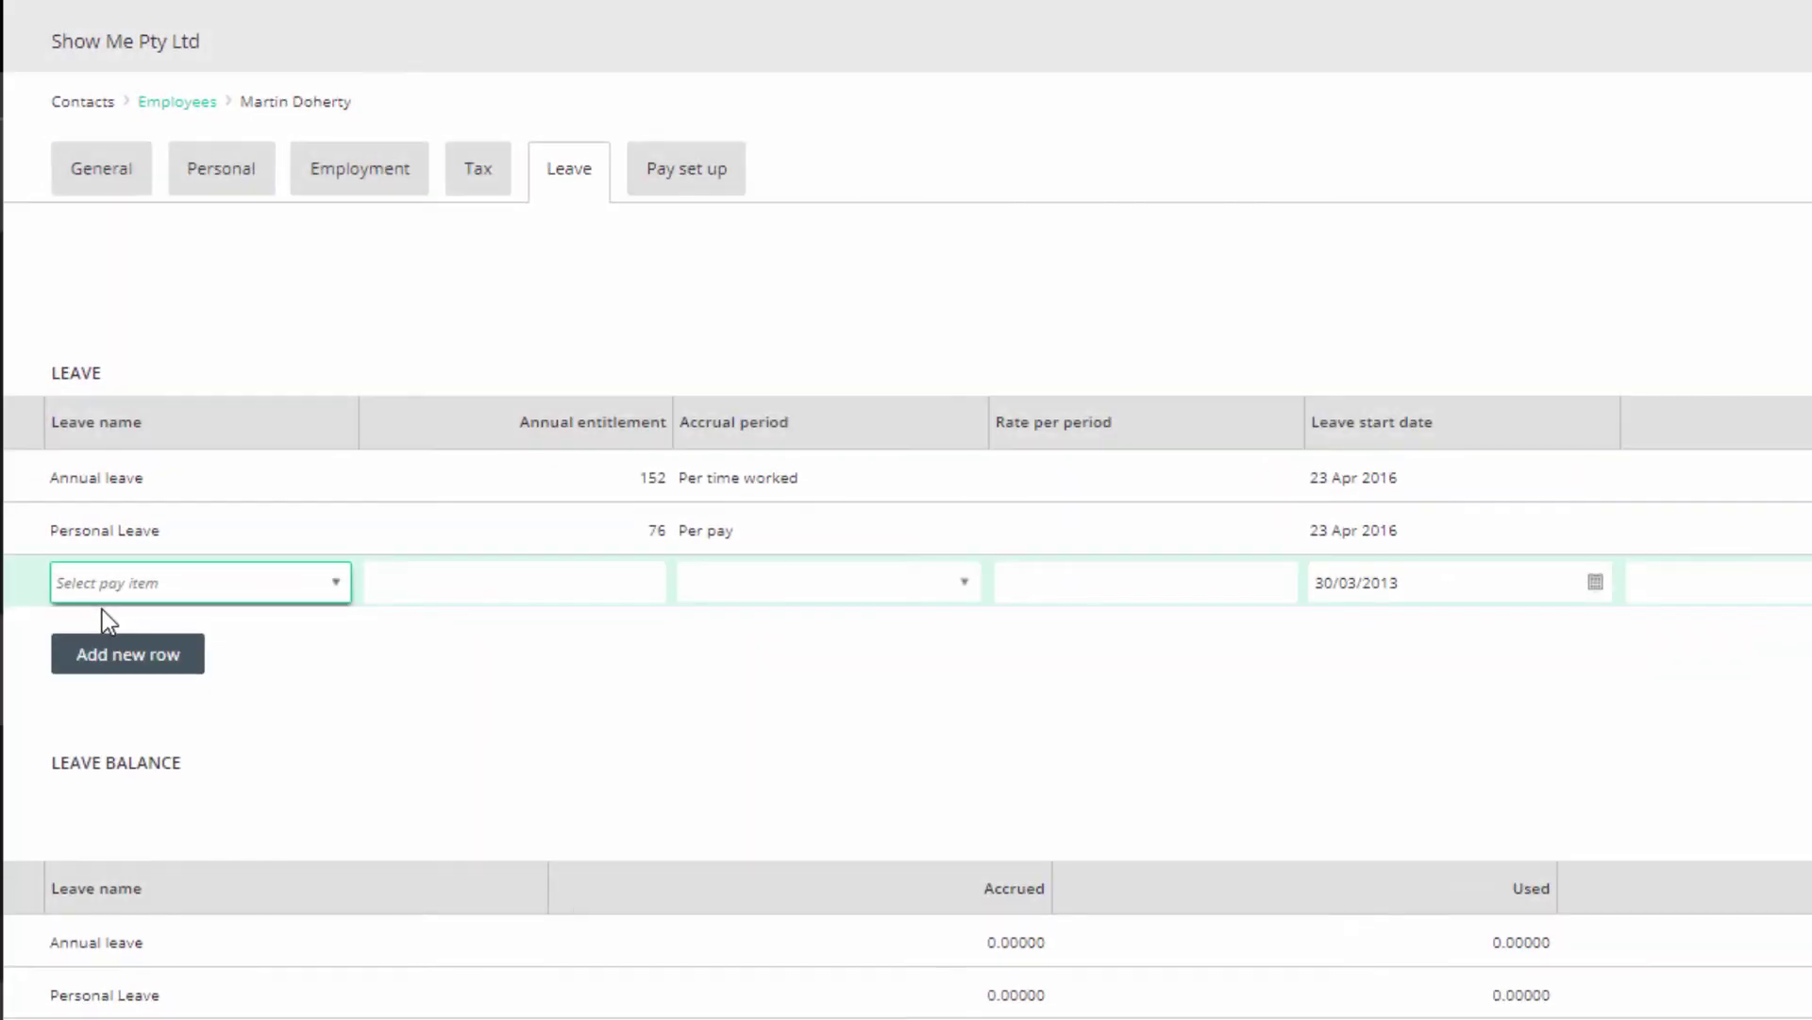
pyautogui.click(332, 585)
pyautogui.click(153, 696)
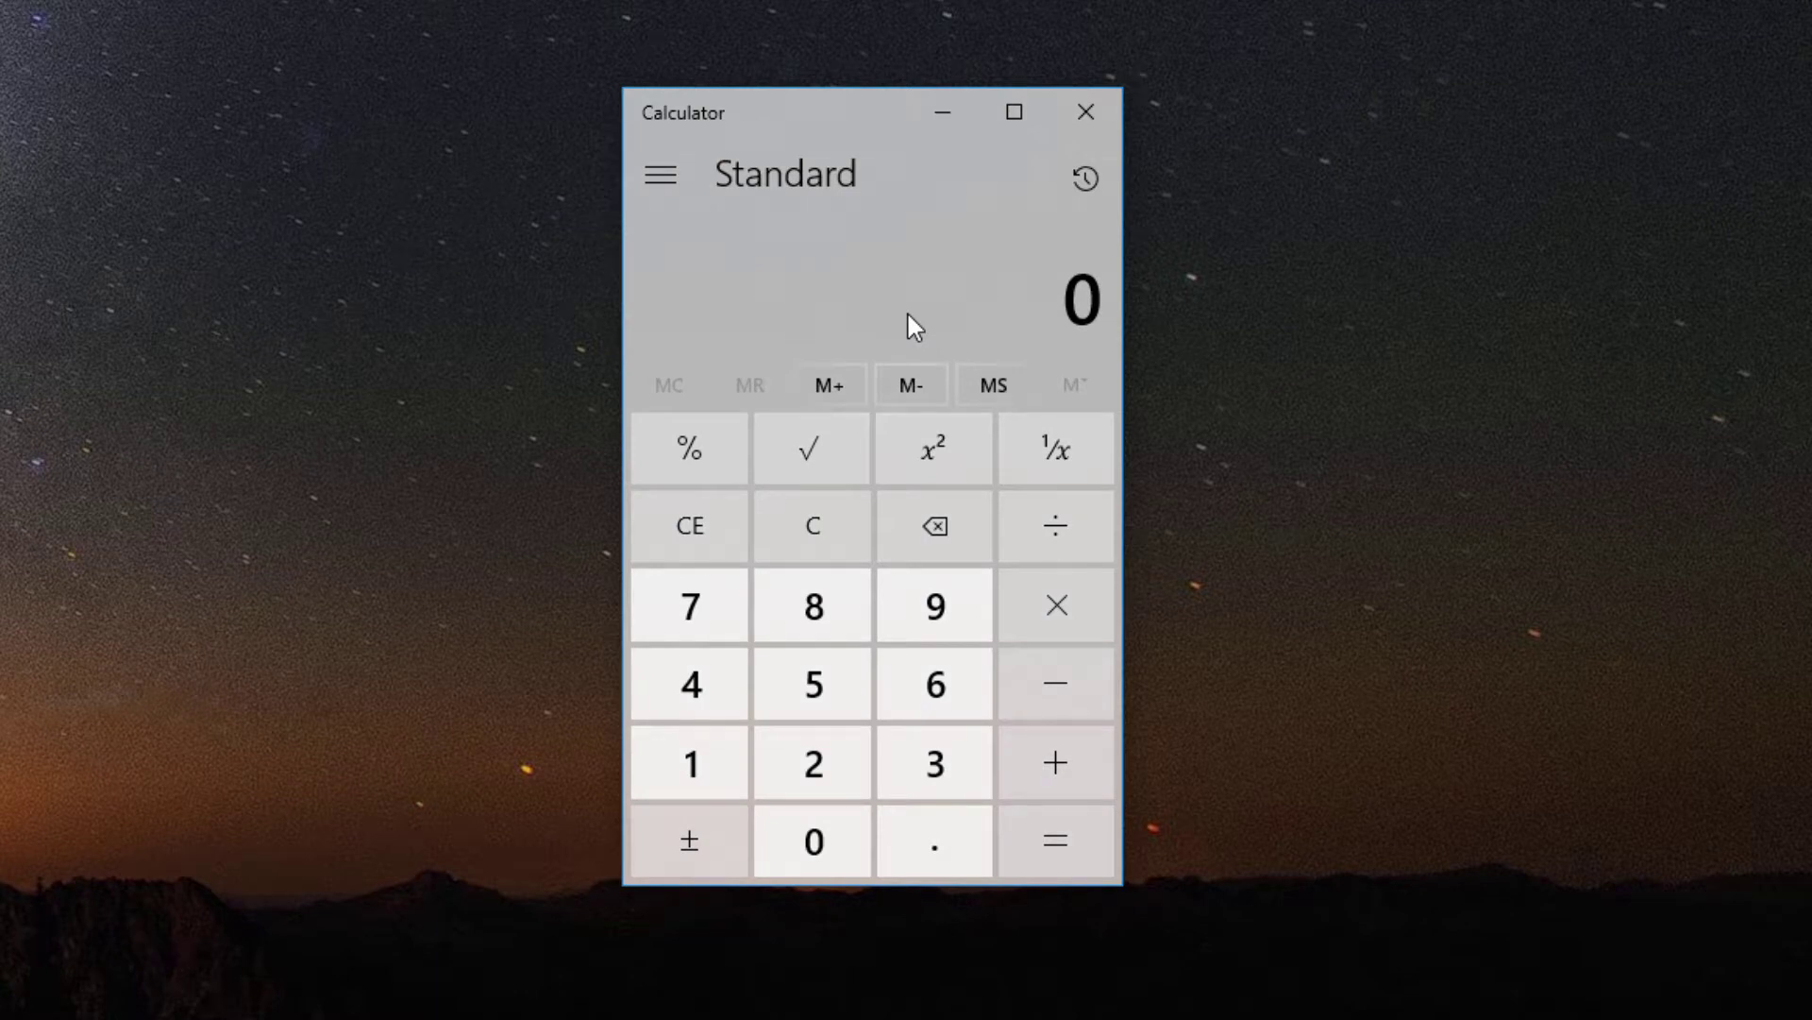
# Calculate 8.67 ÷ 10 × 37.5 = 32.5125 and start entering 32.51 as the annual entitlement.
pyautogui.write('8.67')
pyautogui.press('/')
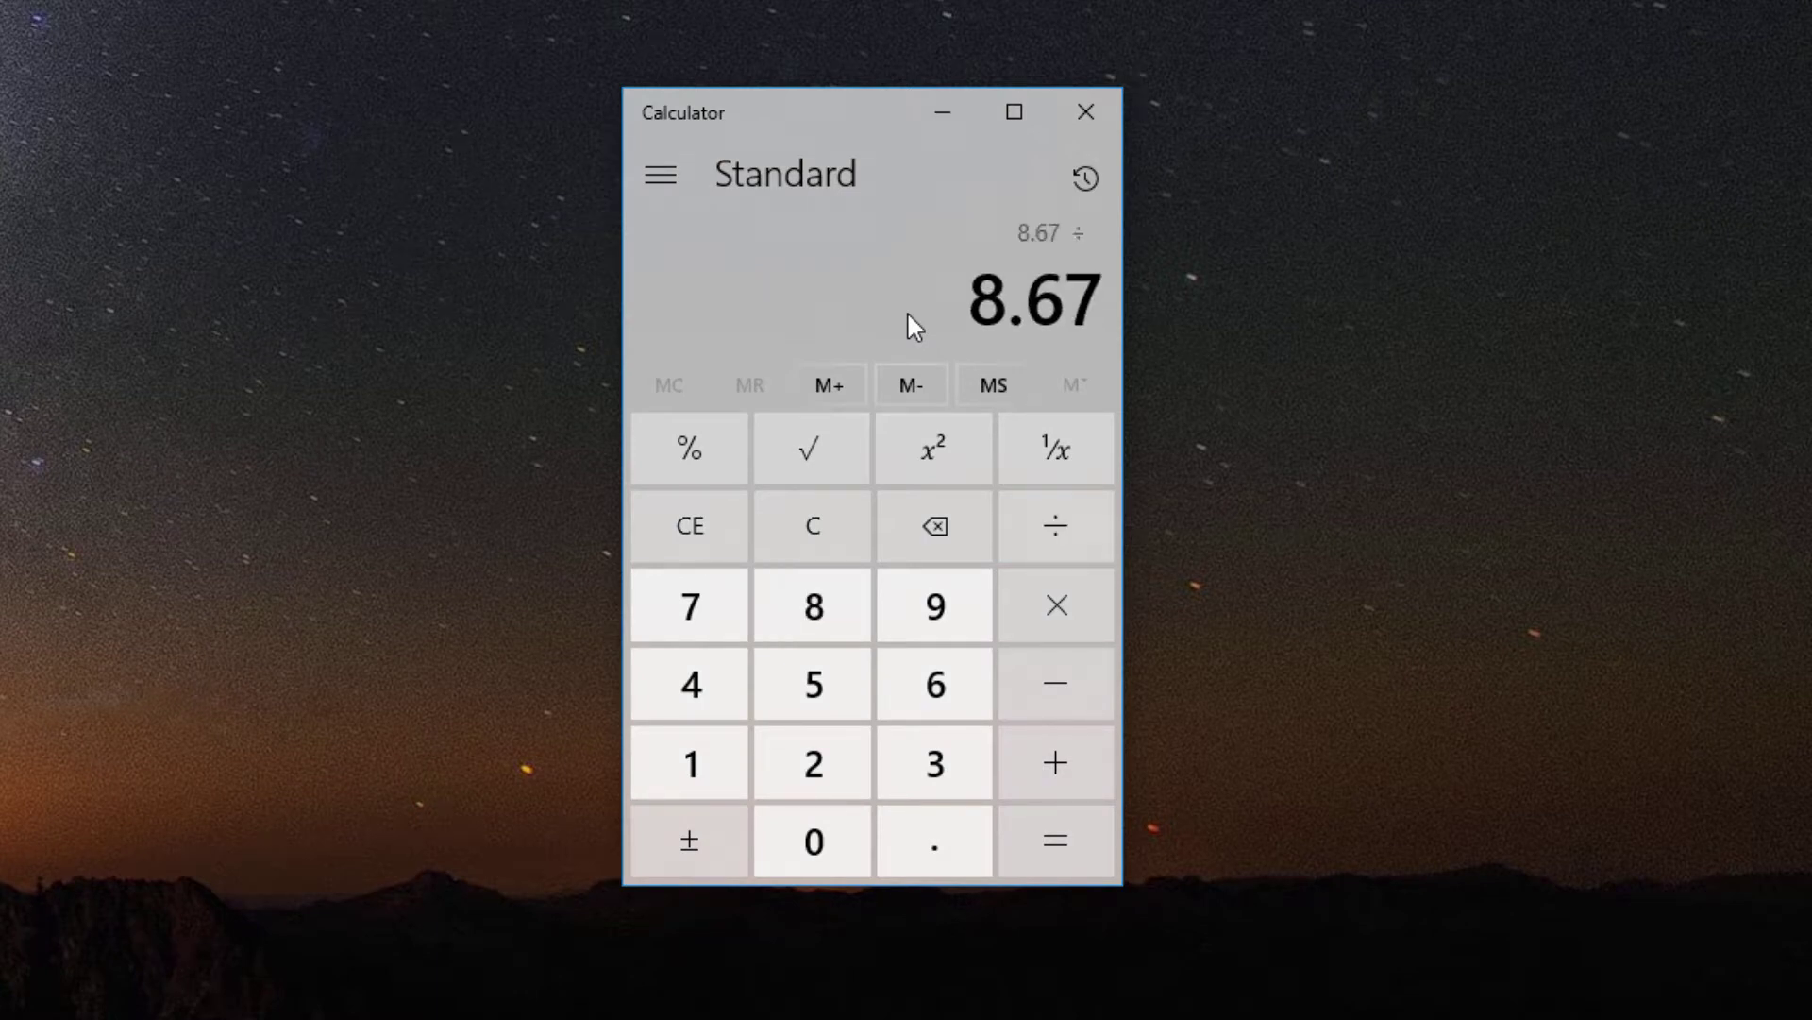
pyautogui.write('10')
pyautogui.press('Return')
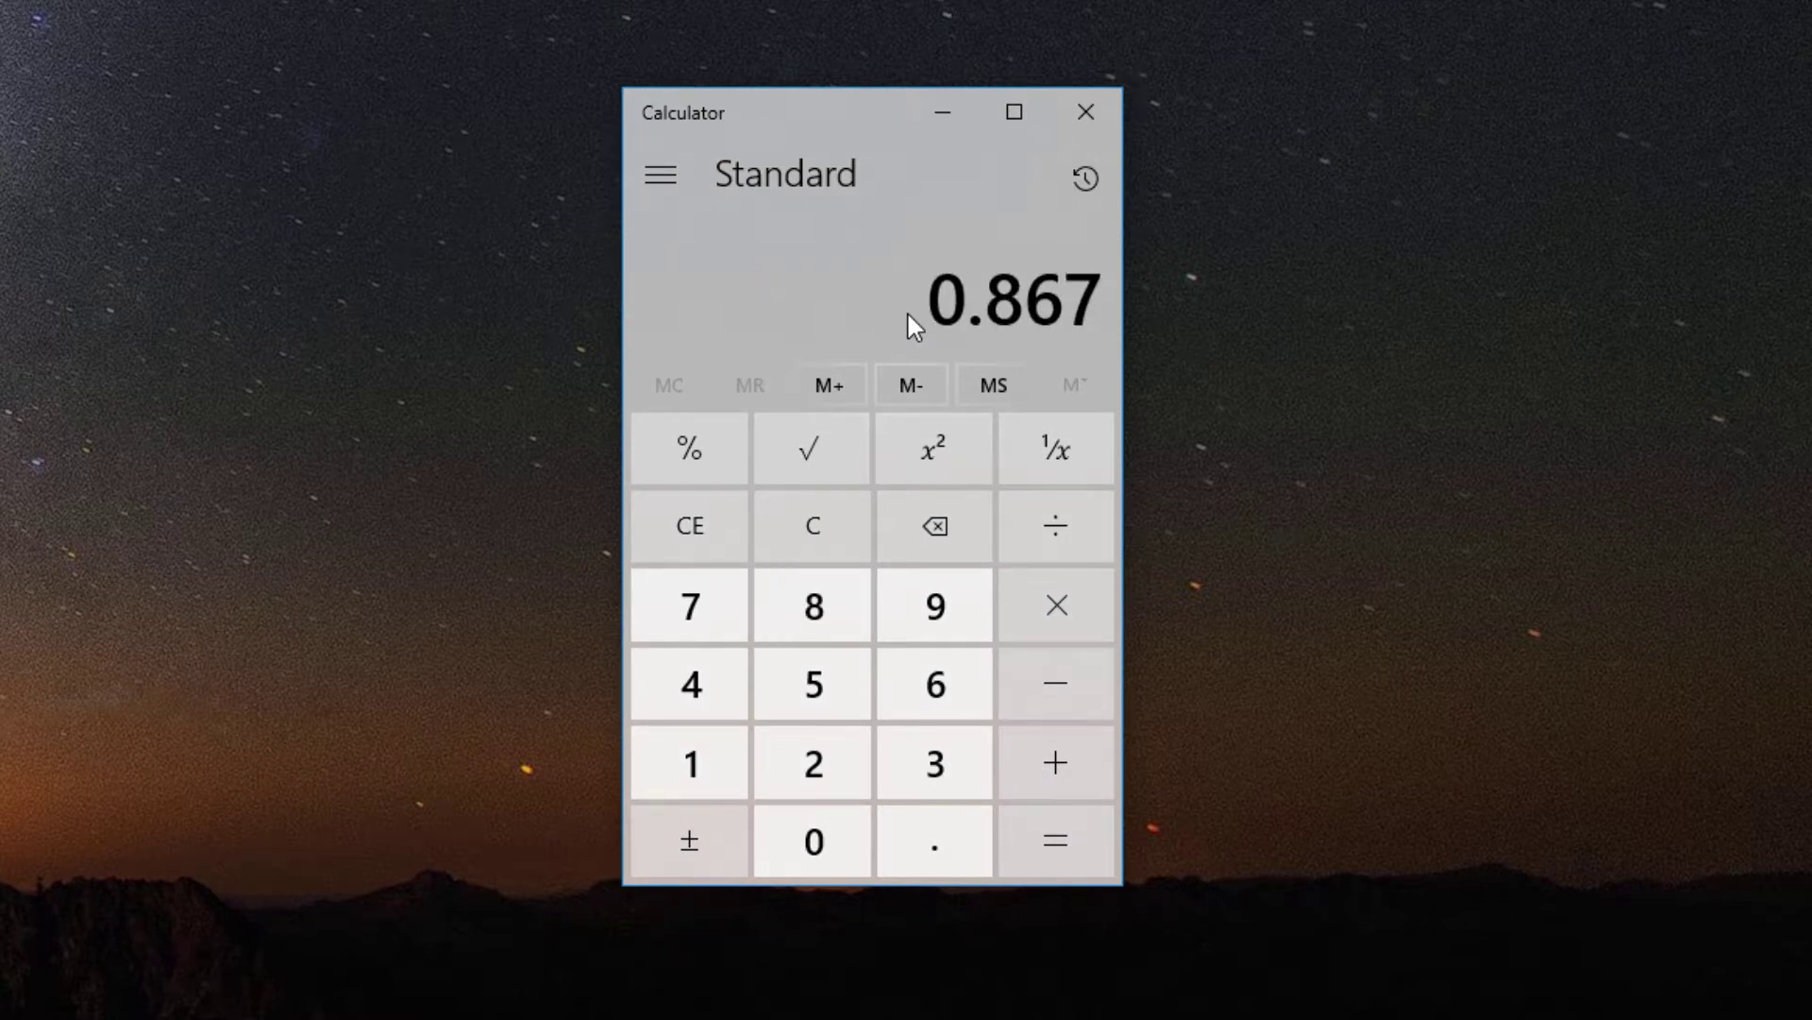
pyautogui.press('*')
pyautogui.write('37.5')
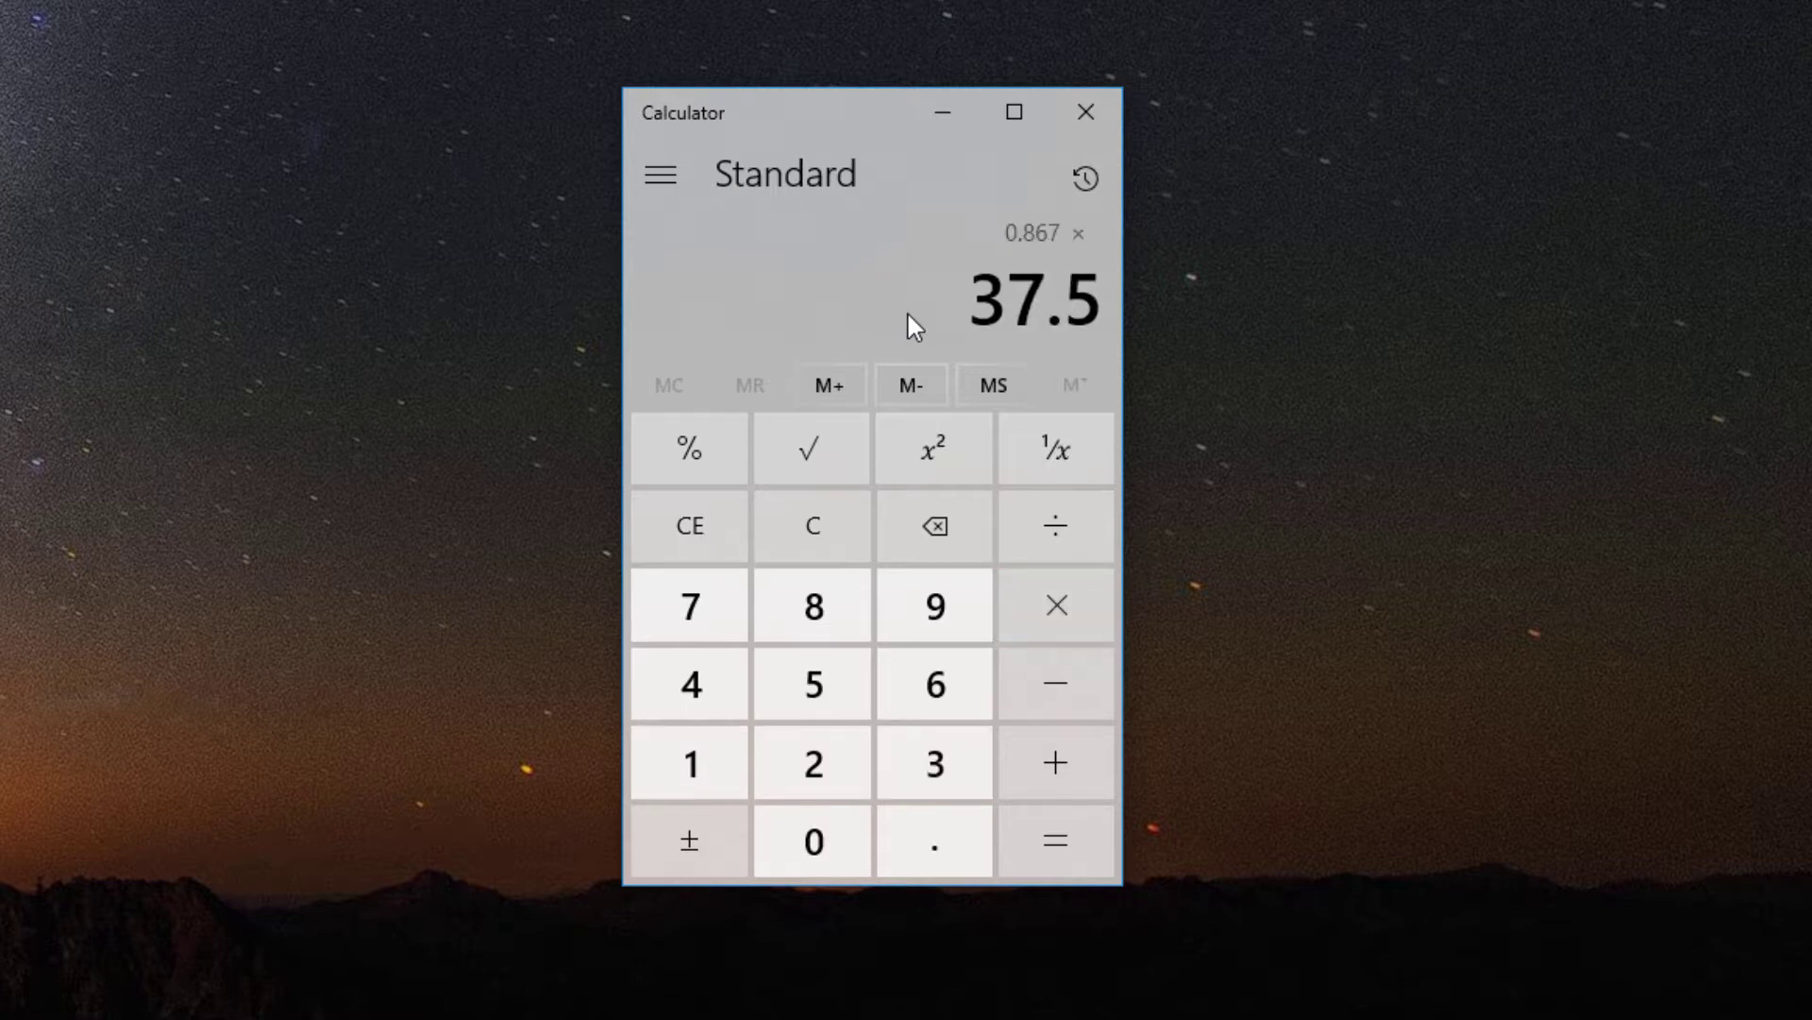
pyautogui.press('Return')
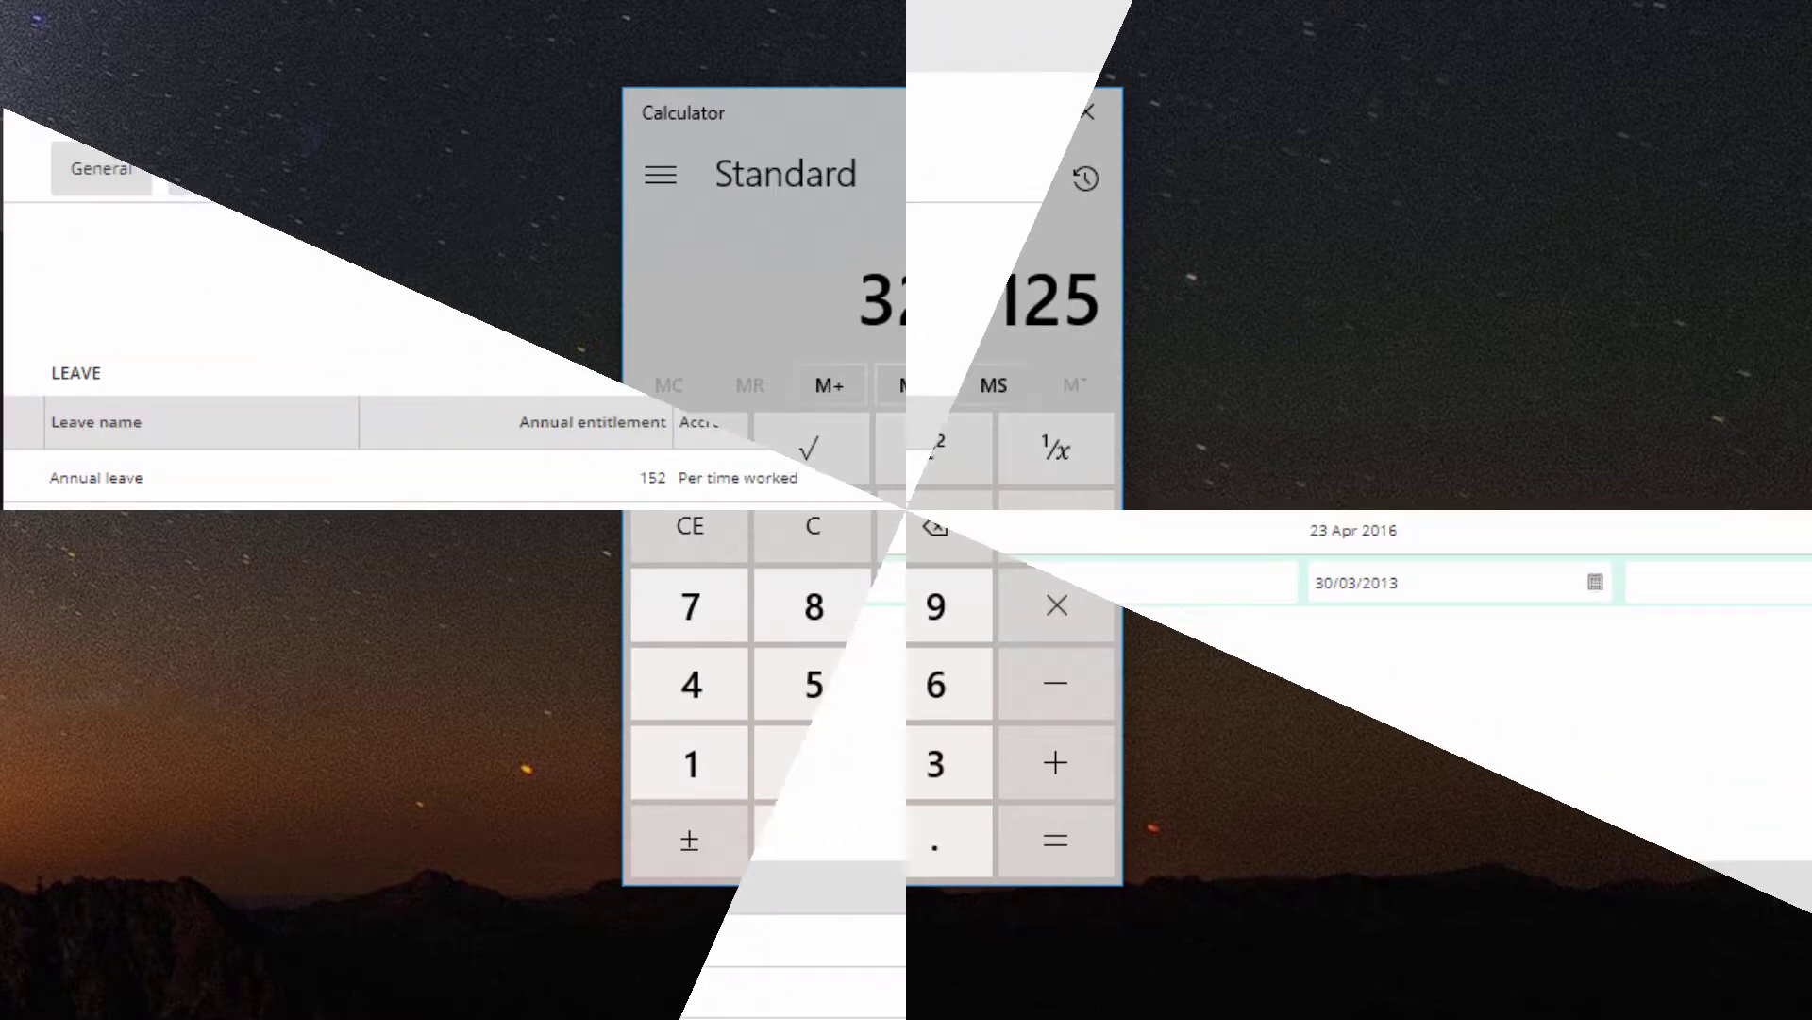
pyautogui.write('32')
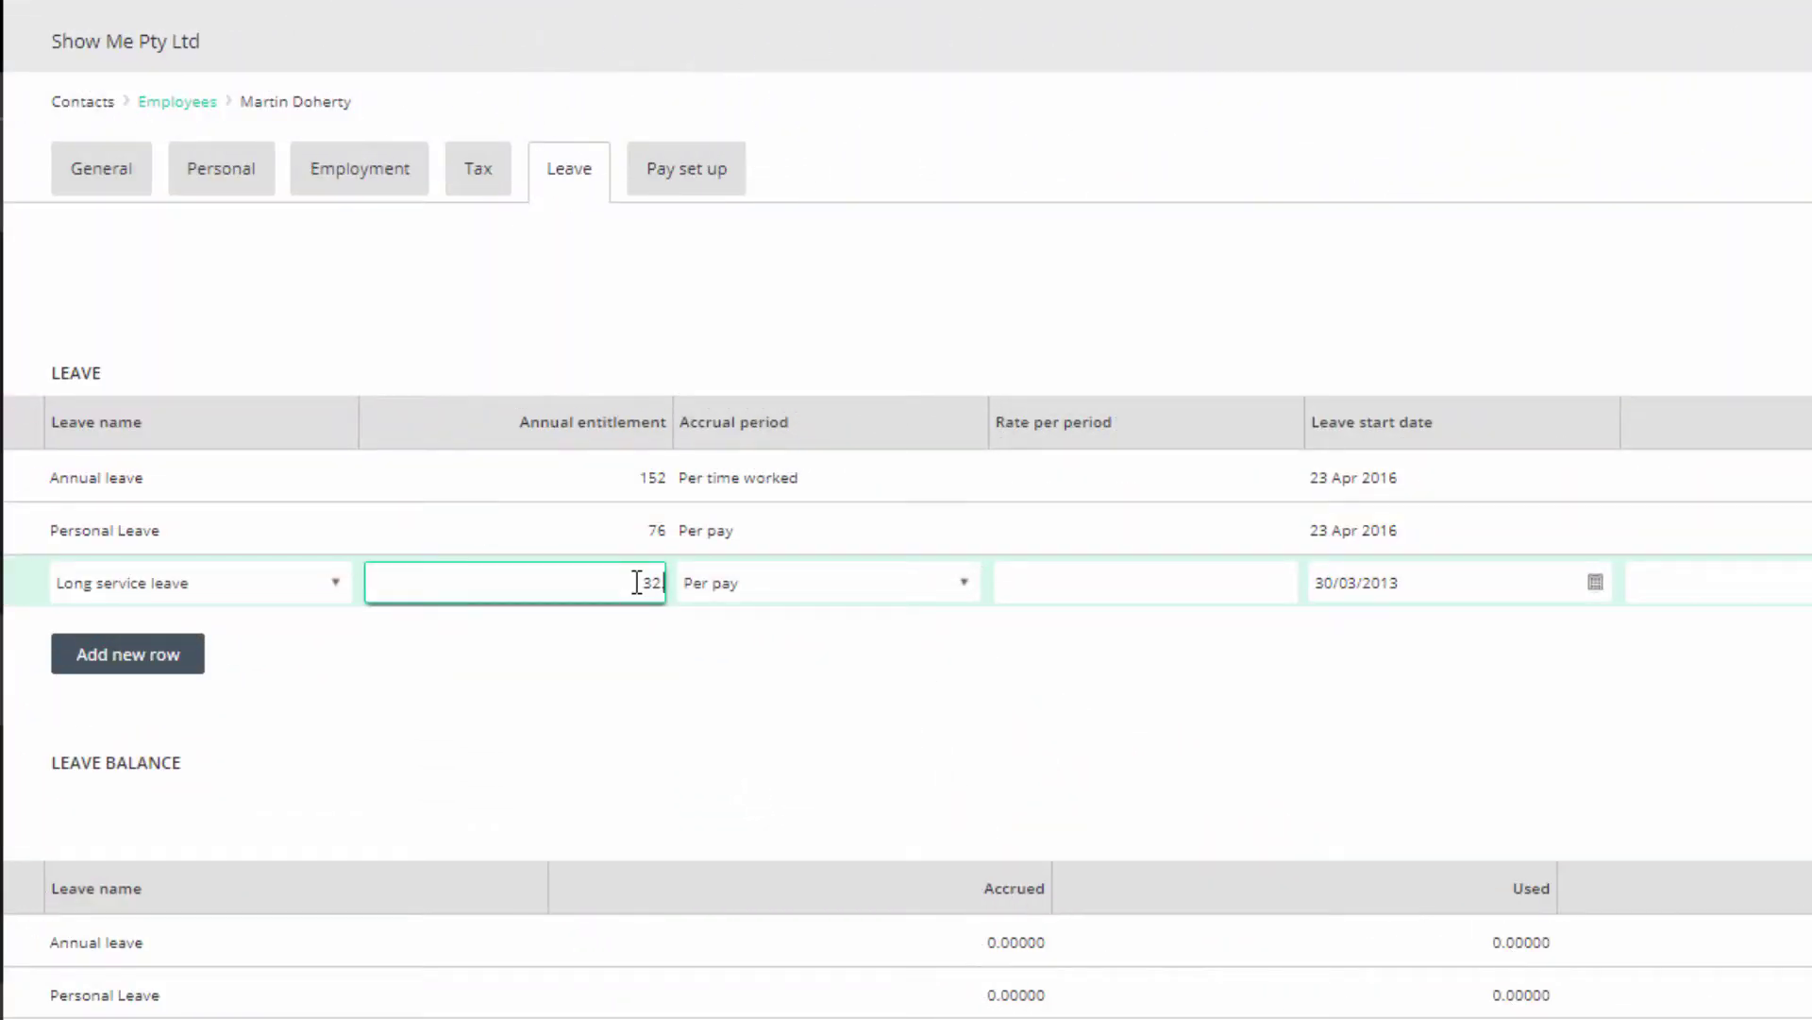
pyautogui.write('.51')
# Keep the long service leave accrual period as Per pay and tick Pay on termination.
pyautogui.click(964, 593)
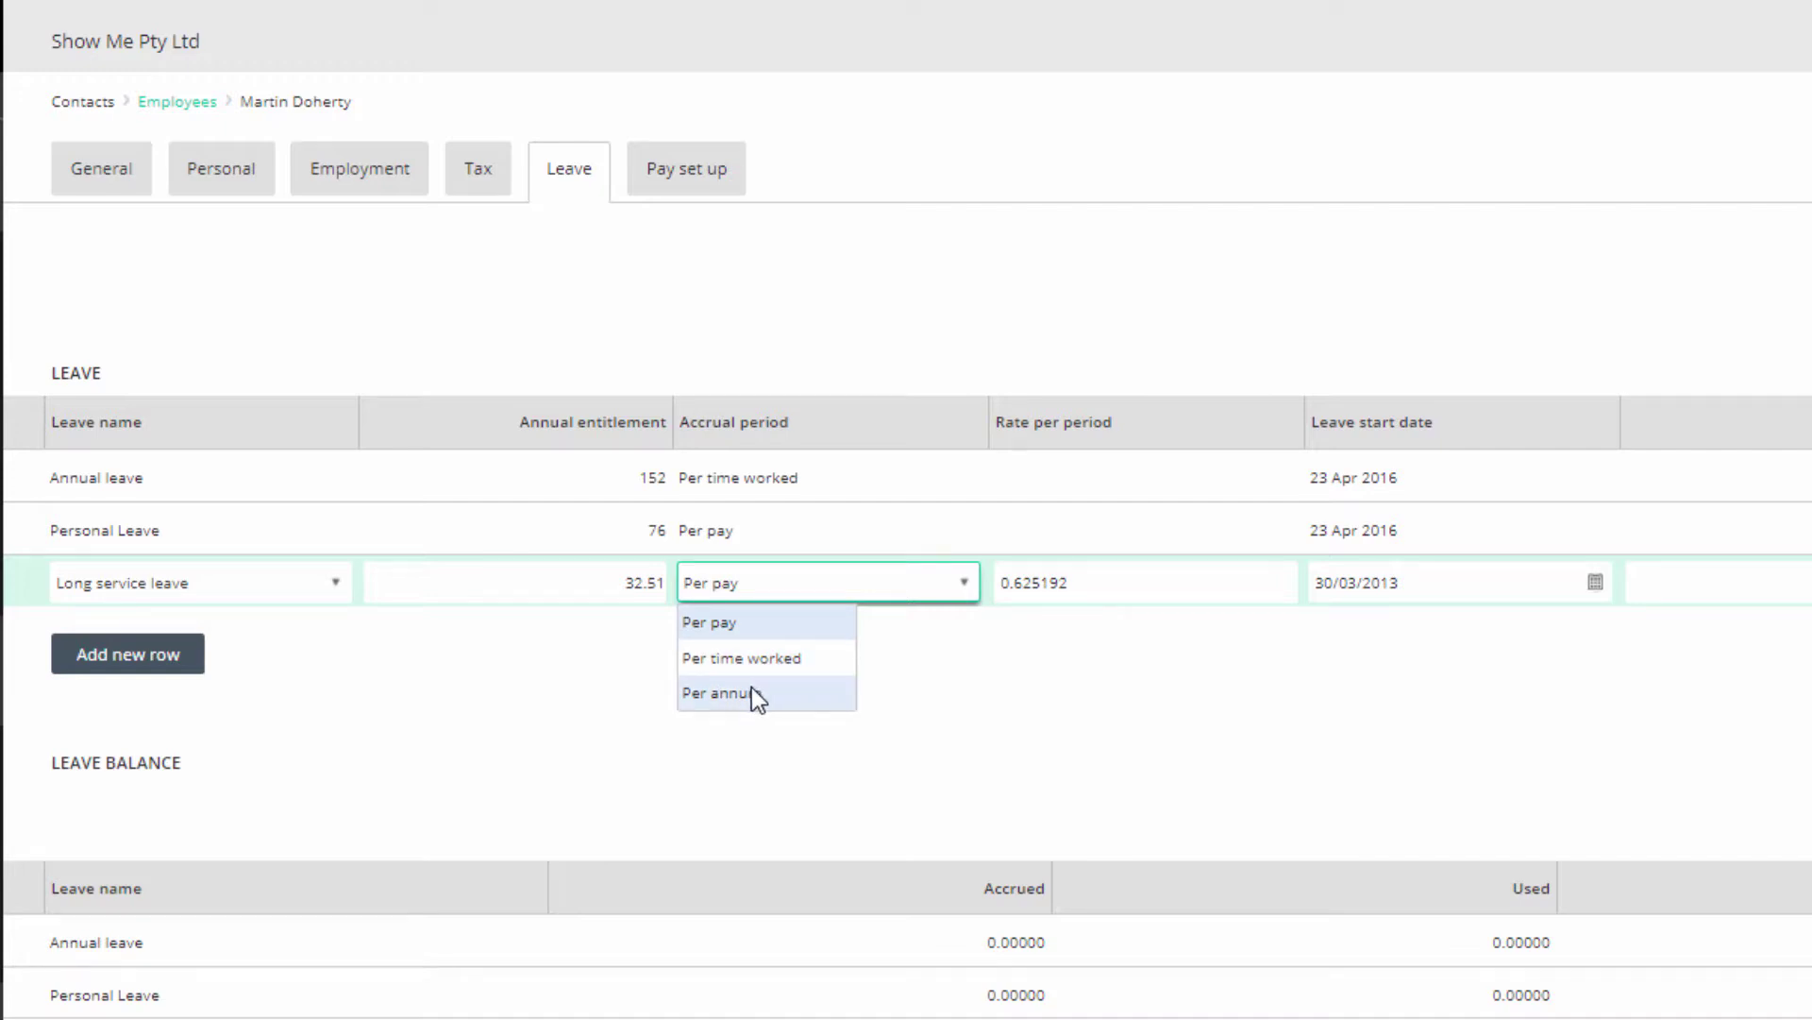
pyautogui.click(750, 625)
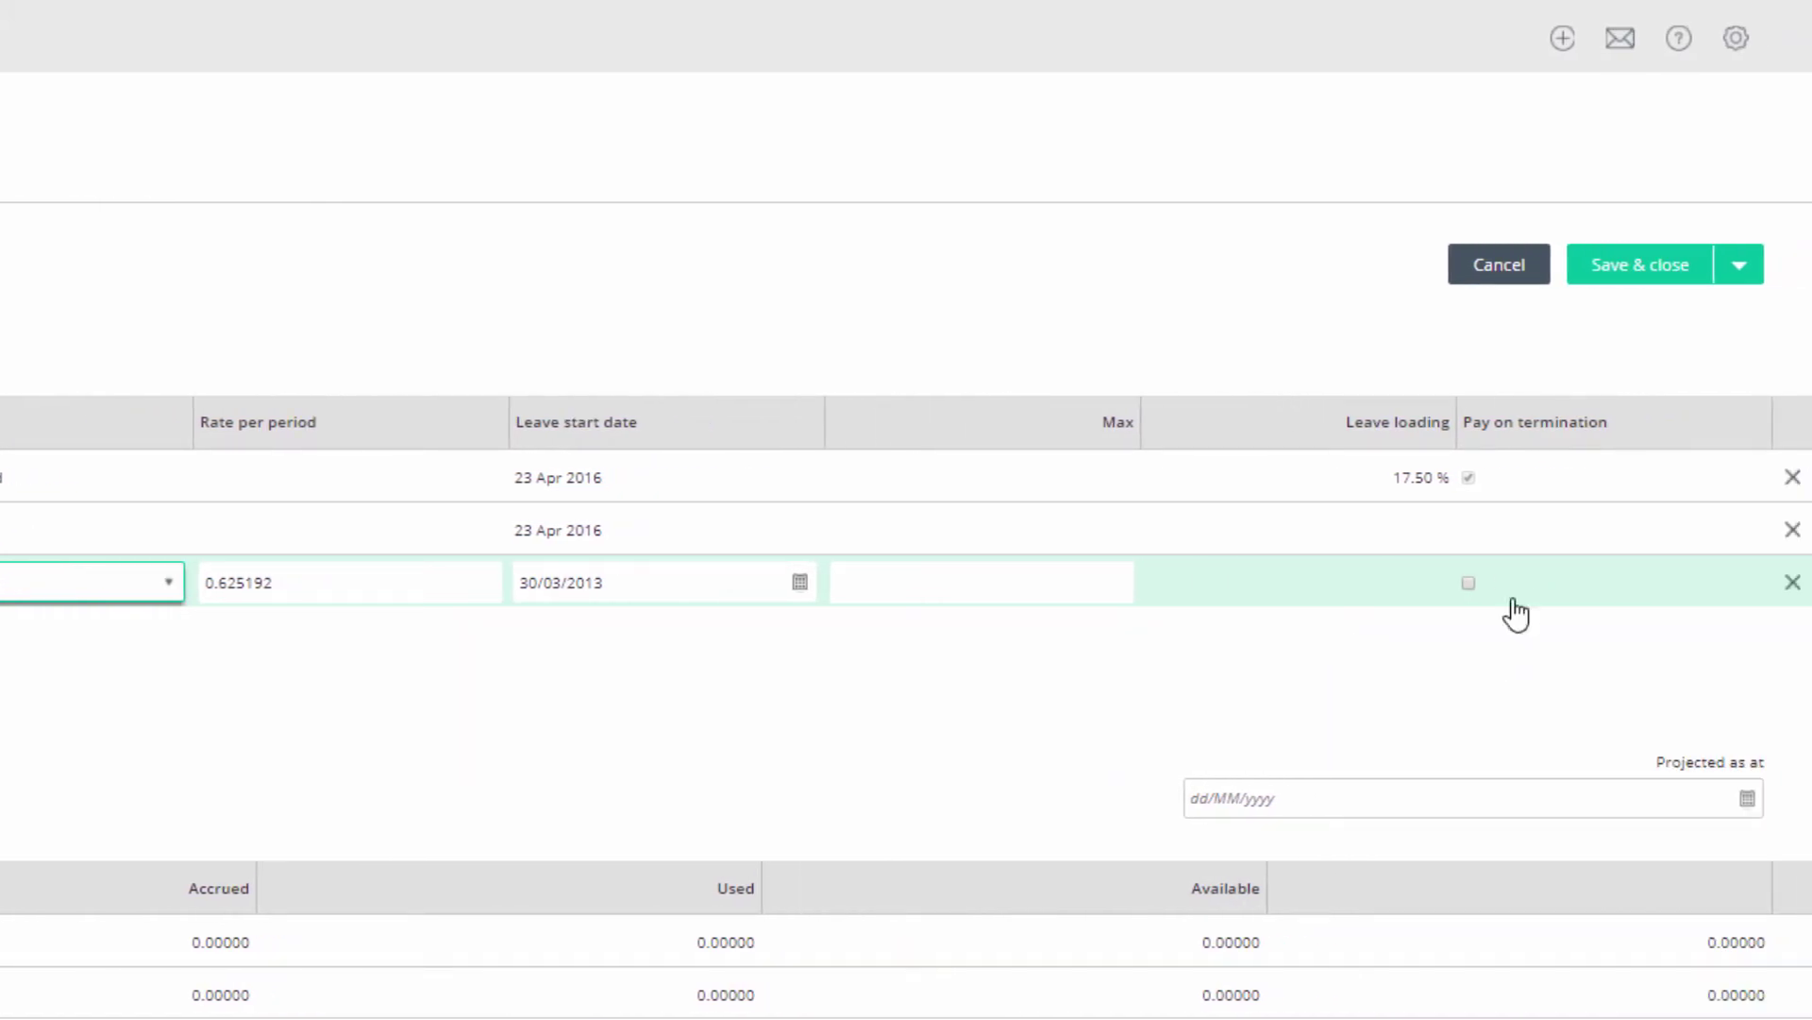
pyautogui.click(1469, 582)
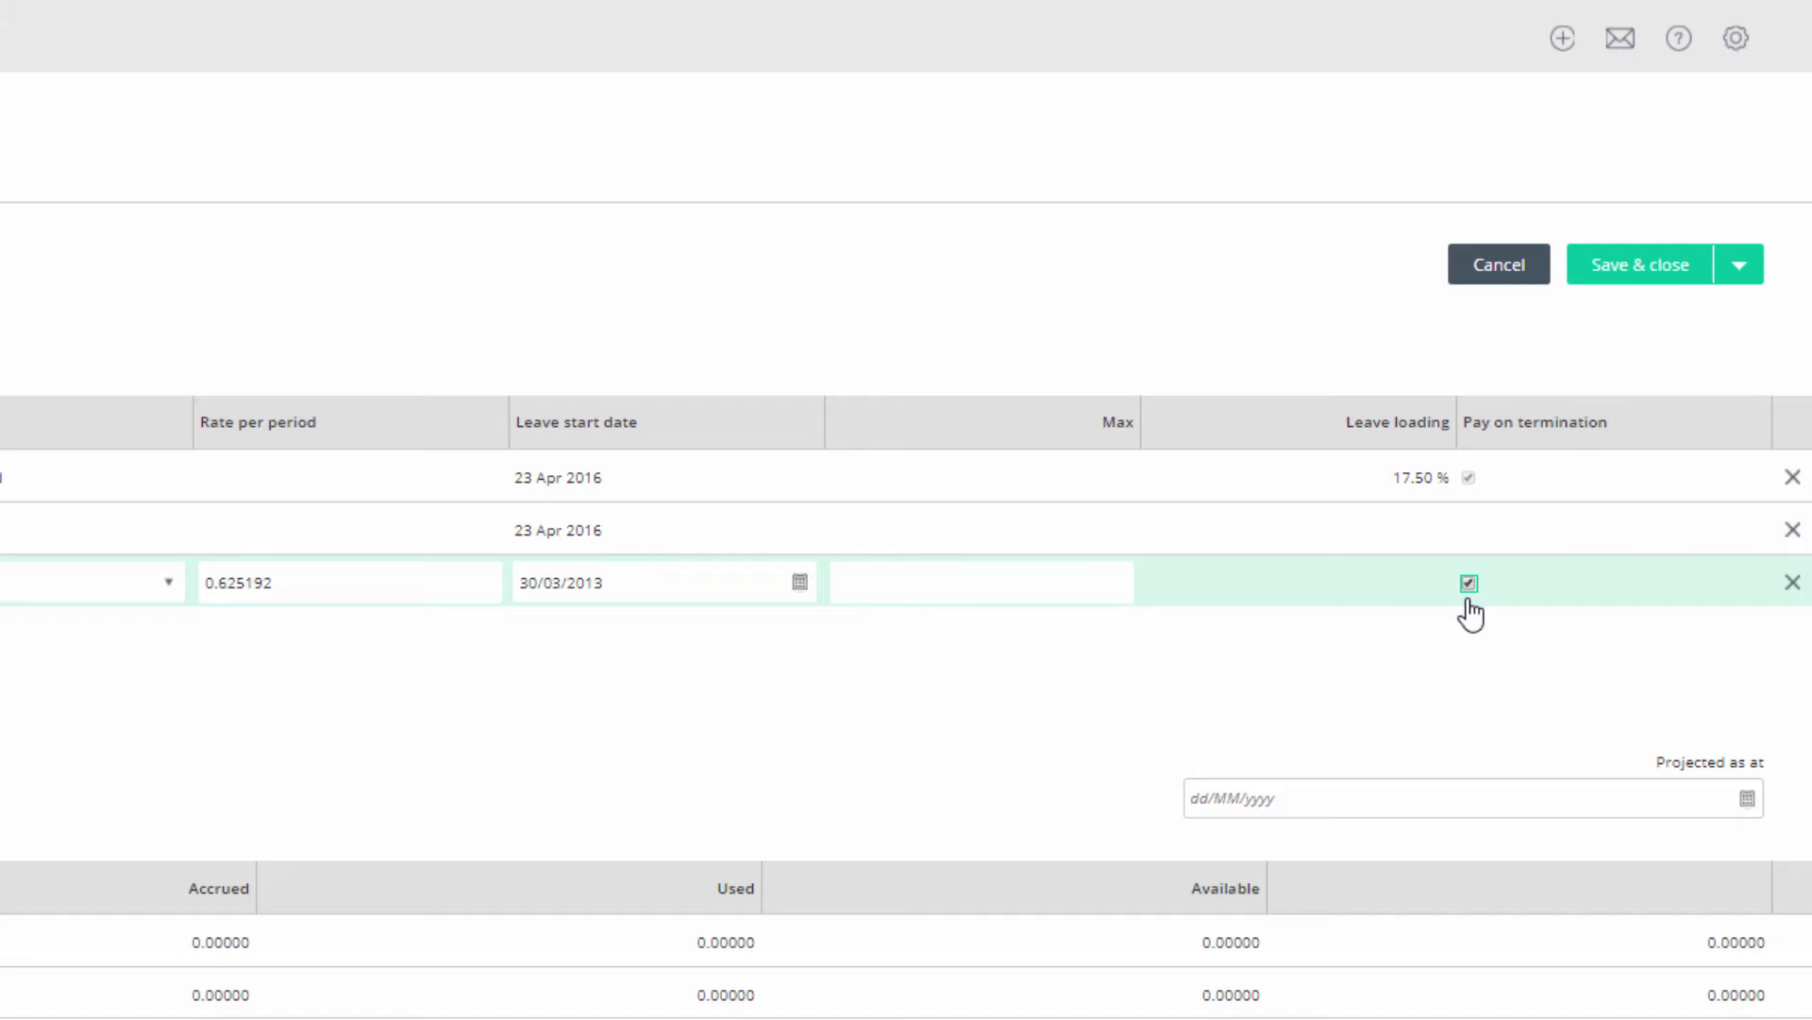
pyautogui.click(1212, 652)
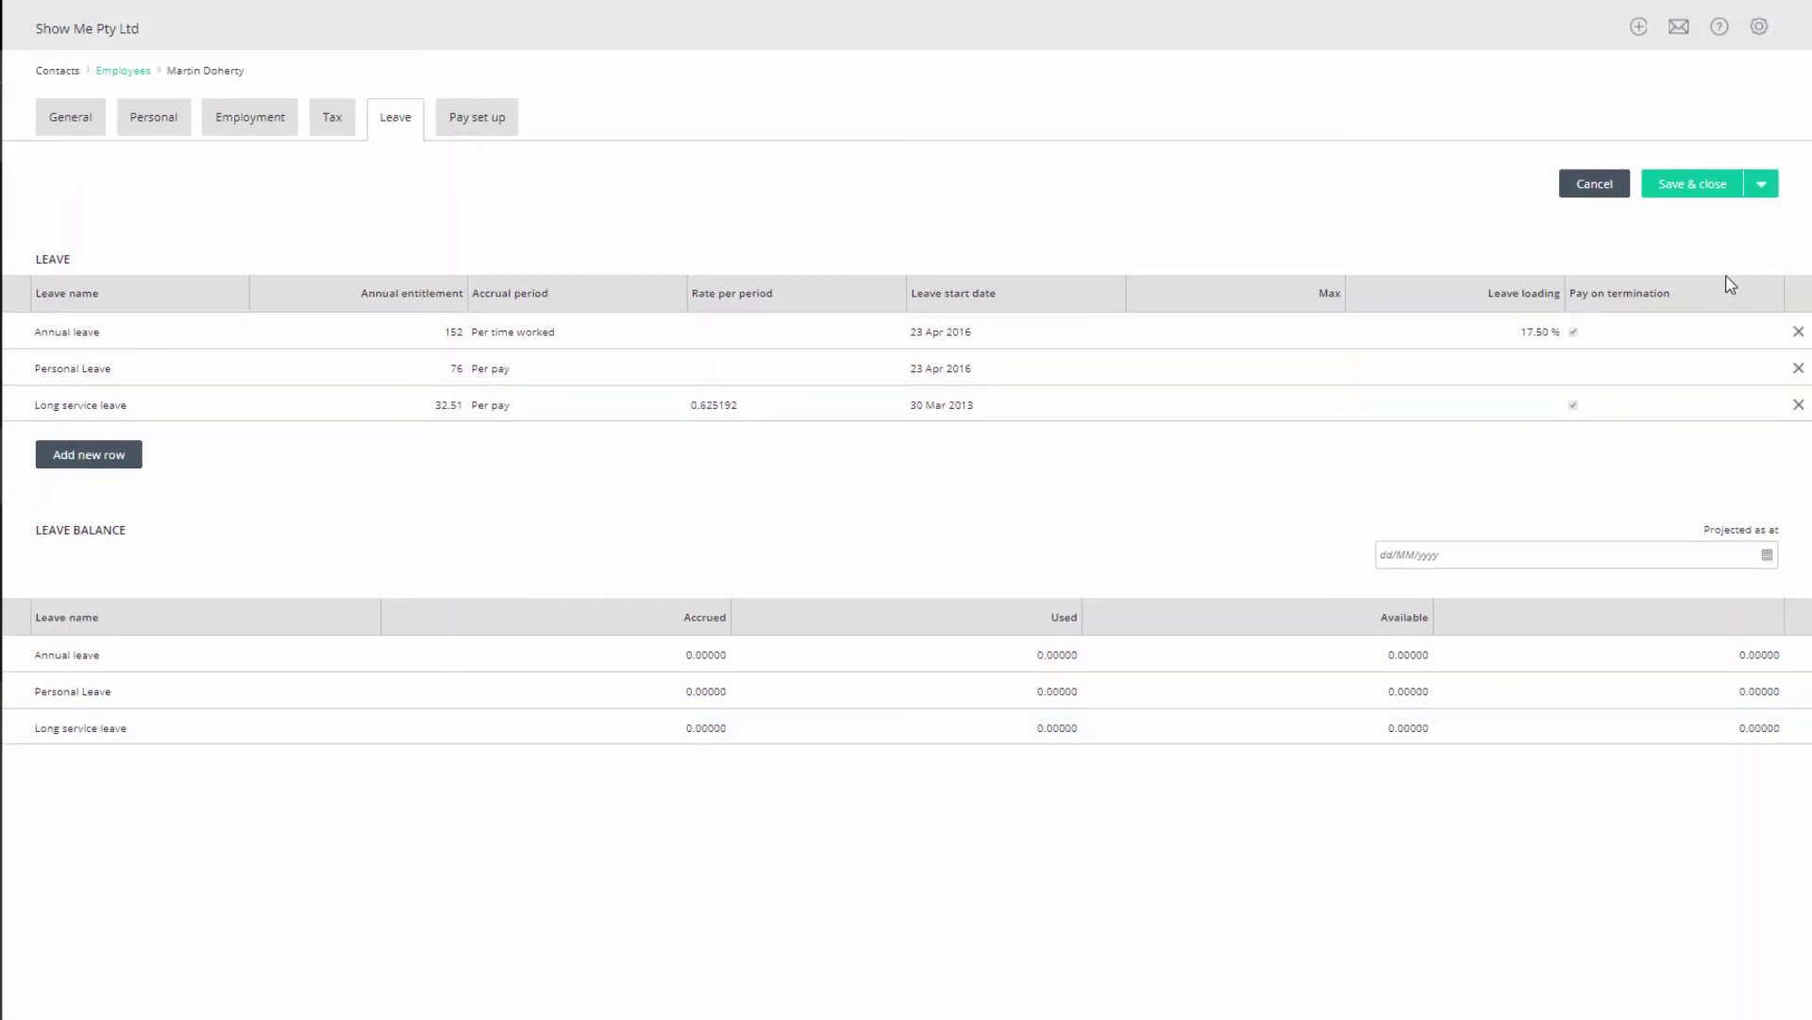
# Save the employee's leave settings, showing 162.02800 long service leave available.
pyautogui.click(1707, 189)
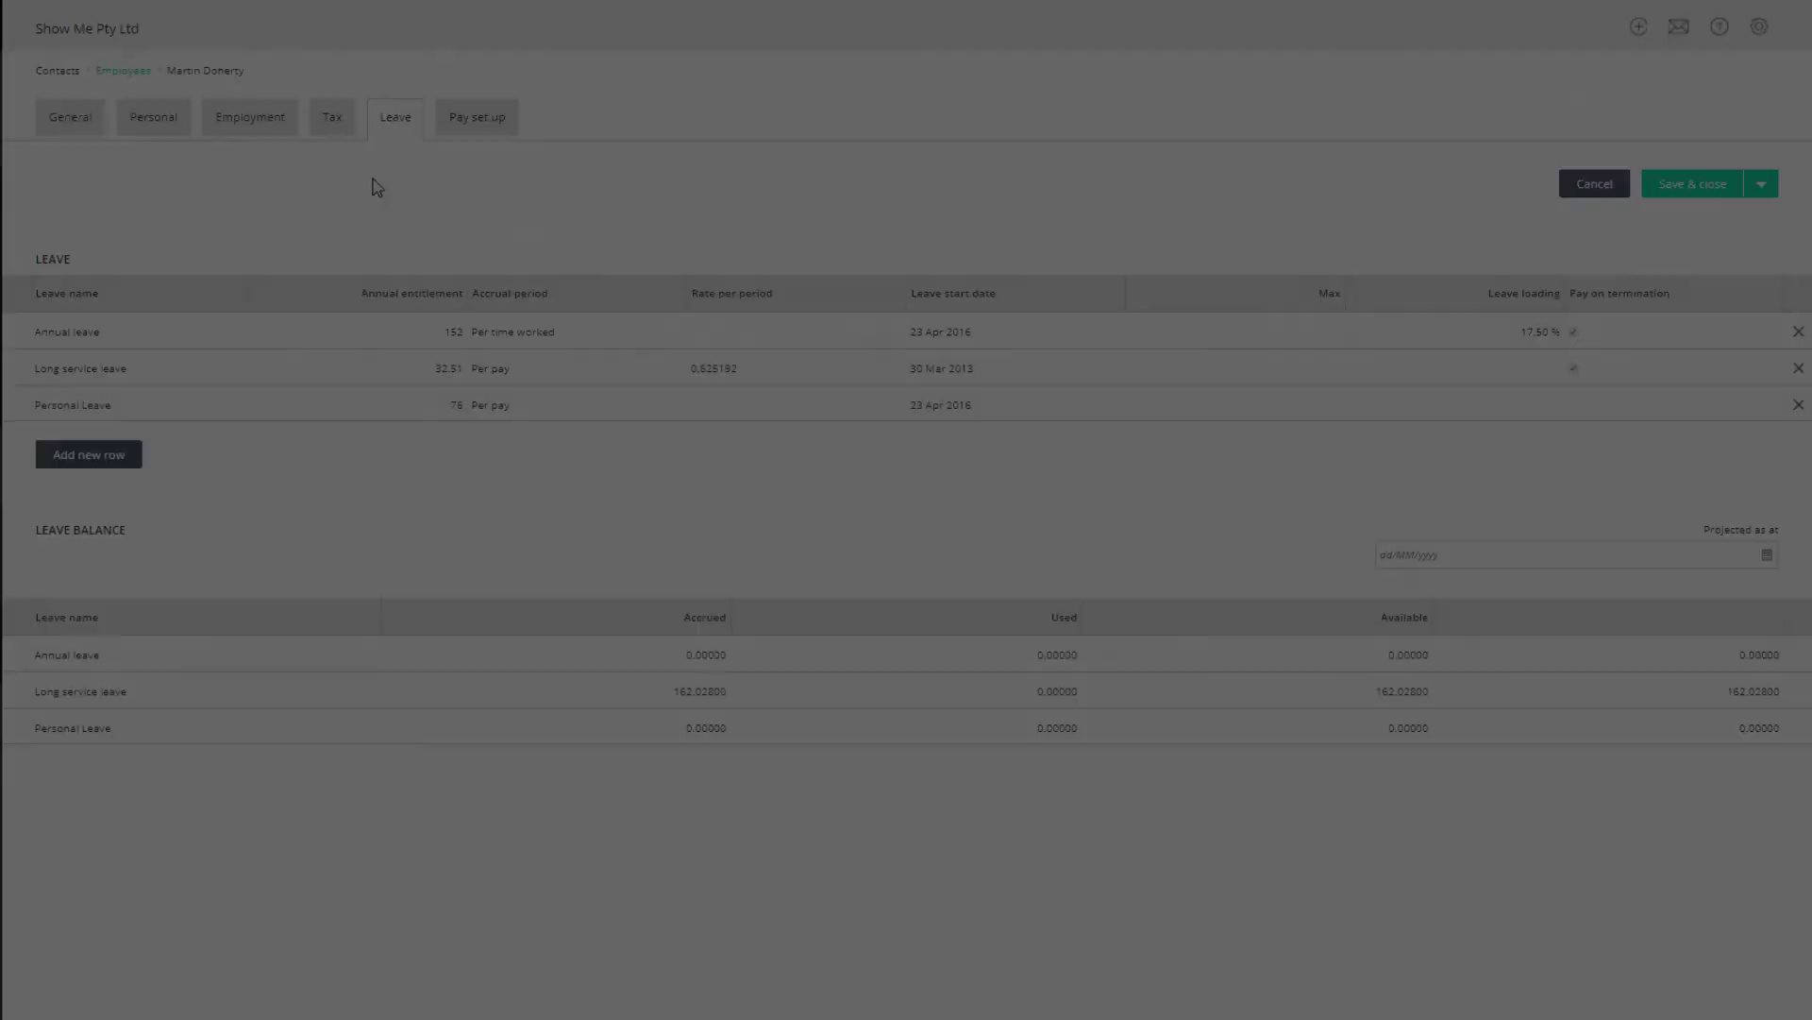